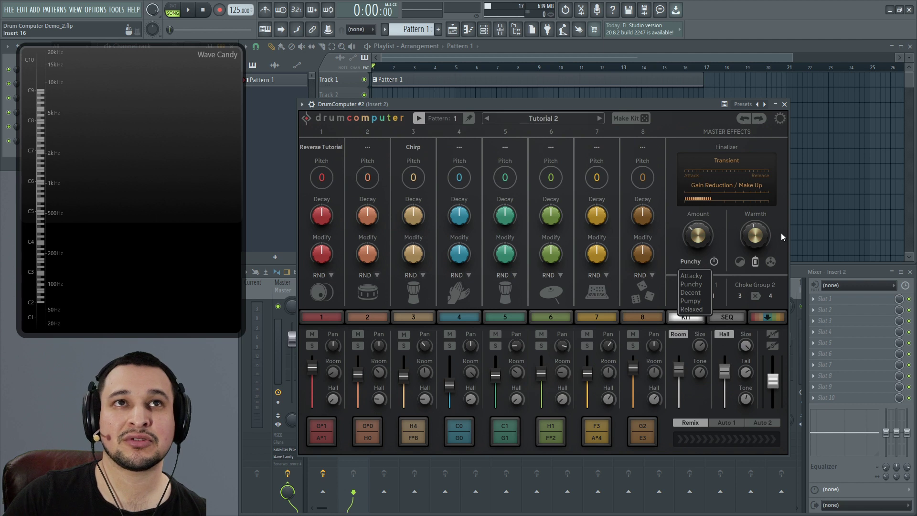
Dismiss the Finalizer mode list and play the arrangement from the start to hear the unmodified kit.
click(780, 234)
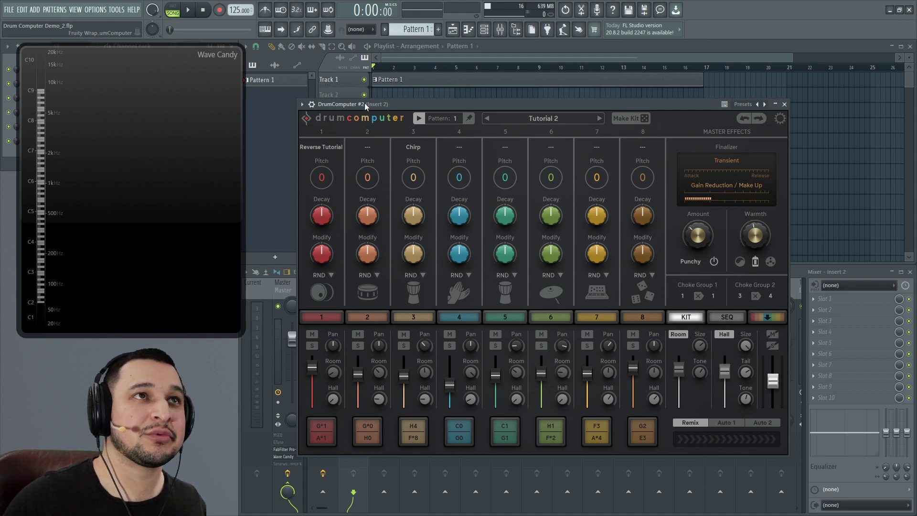
key(space)
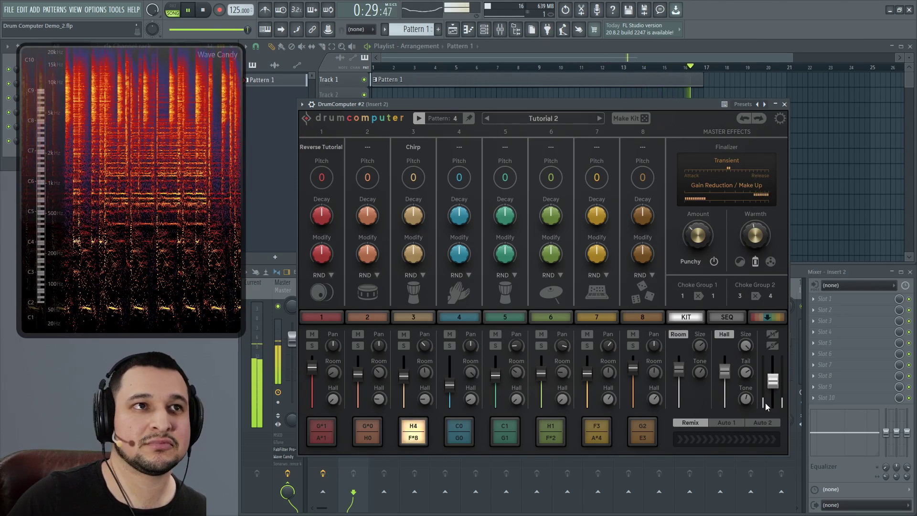
key(space)
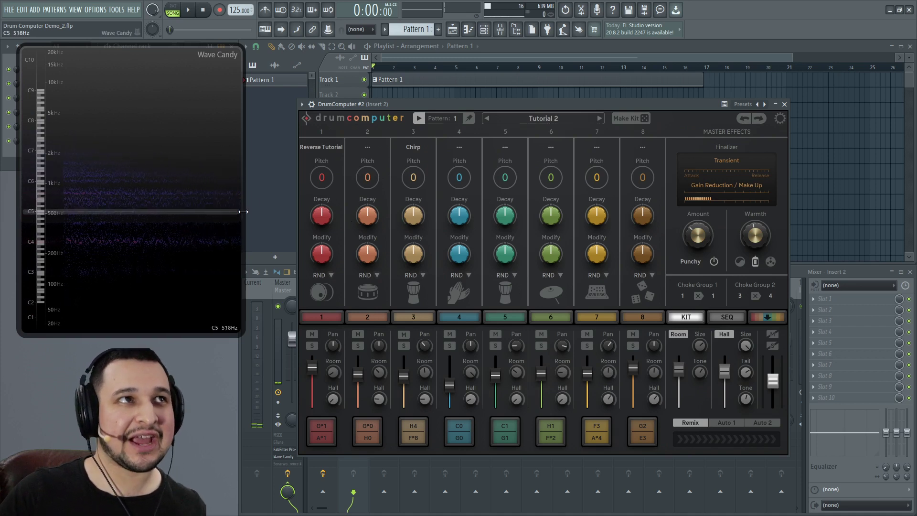
Lower the global Pitch of all eight drum channels to -4 while the pattern plays.
key(space)
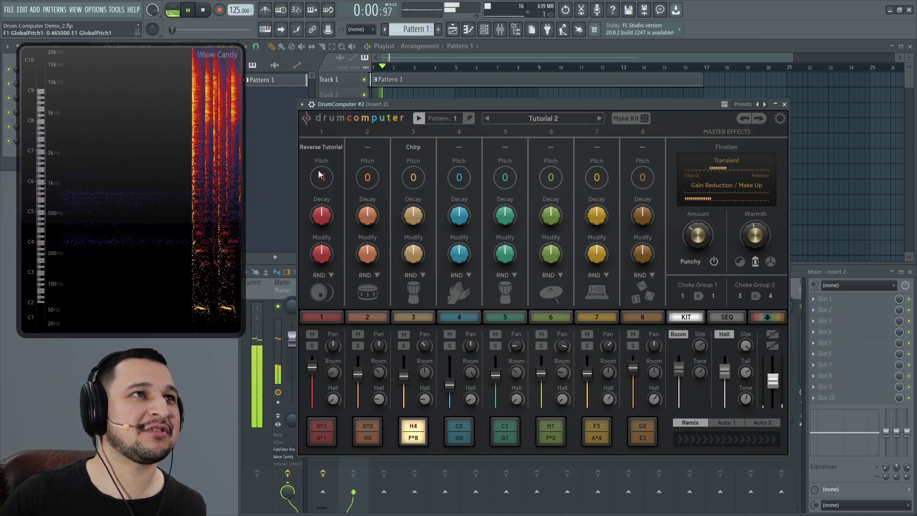
scroll(323, 180, down, 3)
scroll(324, 180, down, 1)
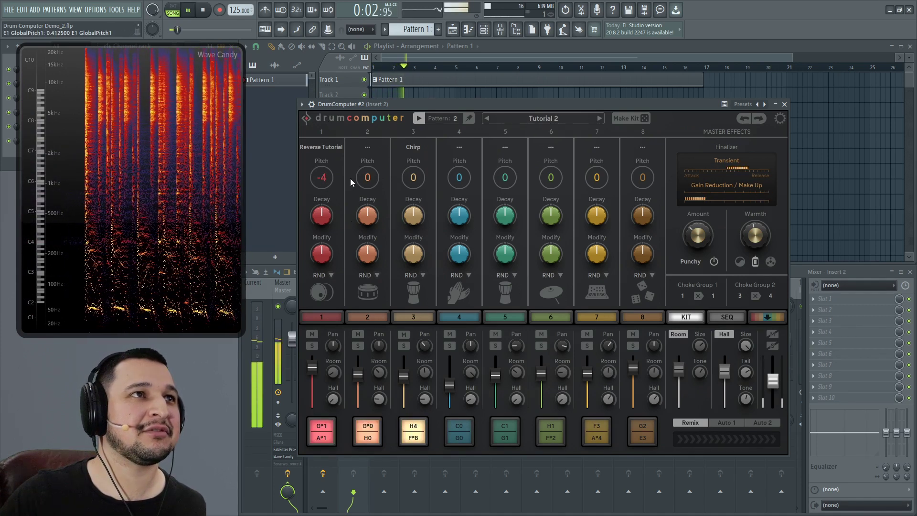
scroll(366, 179, down, 4)
scroll(424, 180, down, 4)
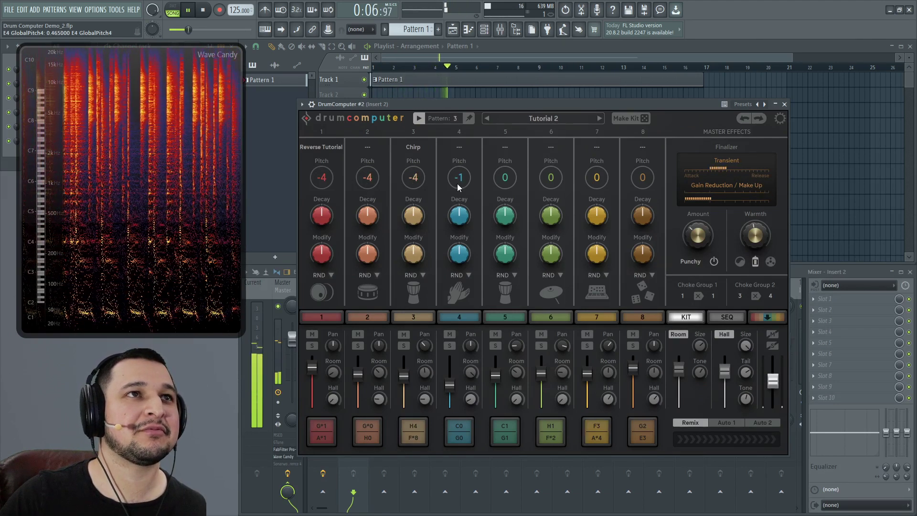
scroll(457, 183, down, 4)
scroll(514, 173, down, 4)
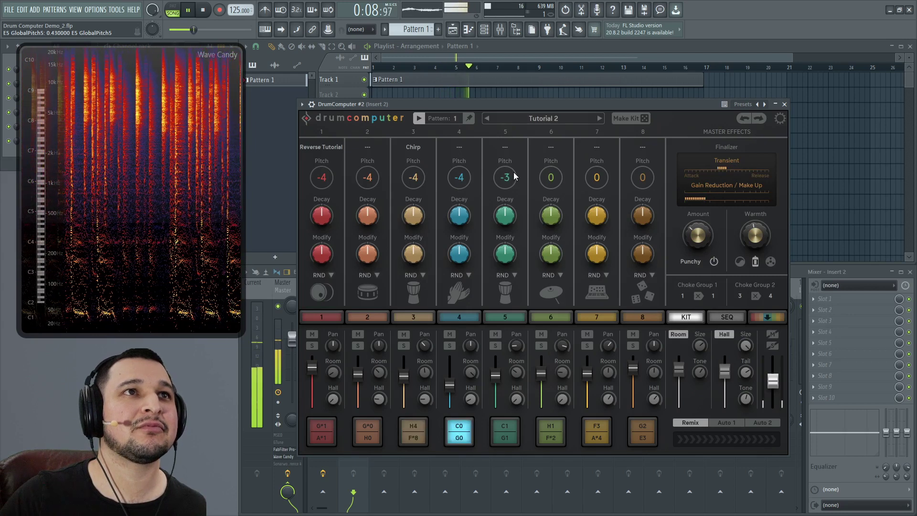
scroll(554, 175, down, 4)
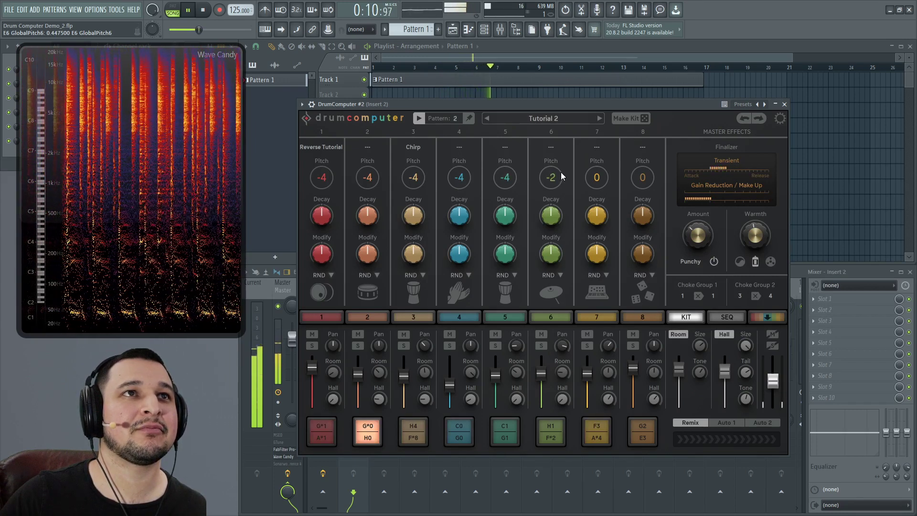
scroll(595, 180, down, 5)
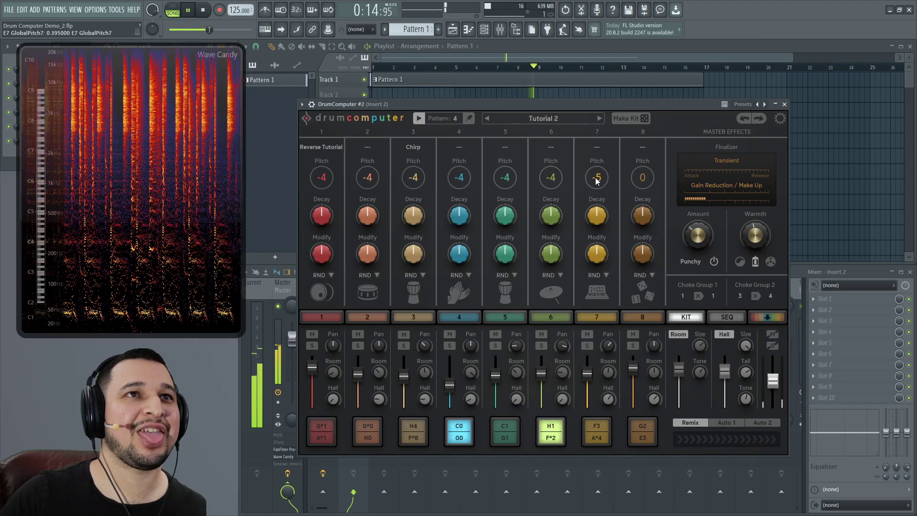
scroll(643, 179, down, 5)
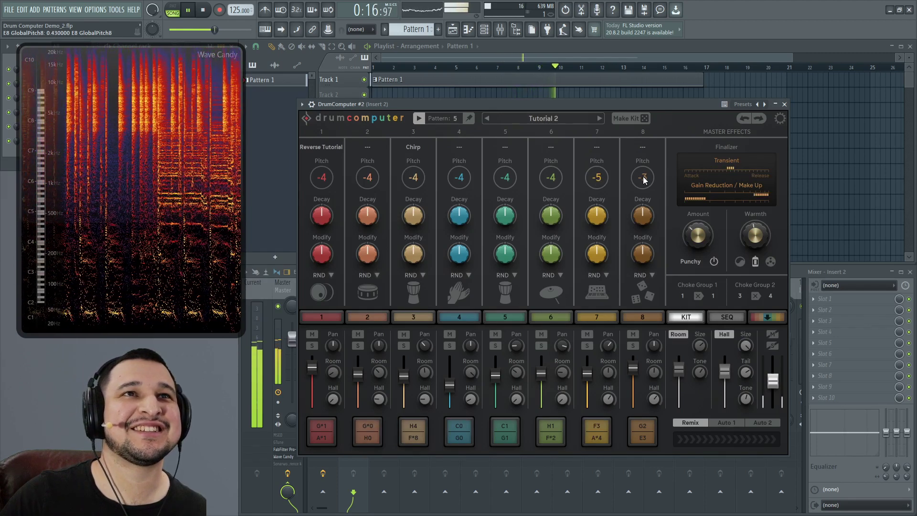
scroll(643, 179, up, 1)
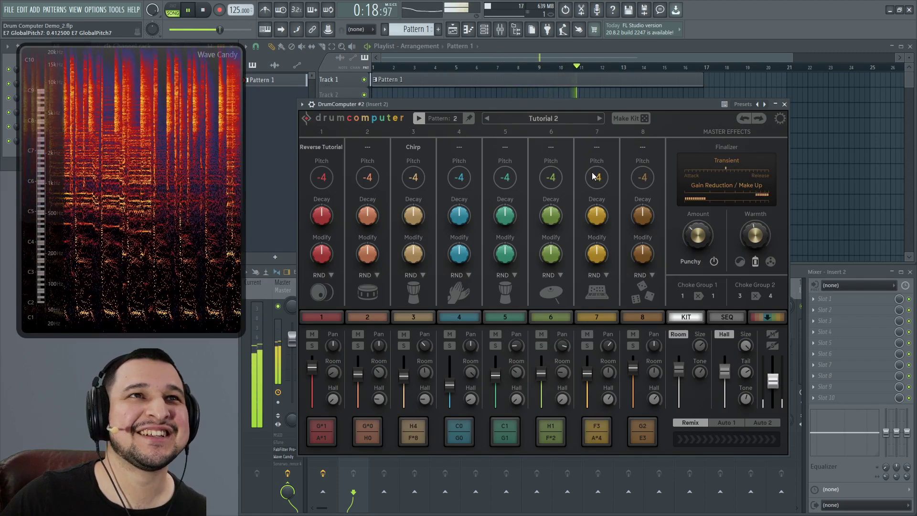
scroll(594, 177, up, 1)
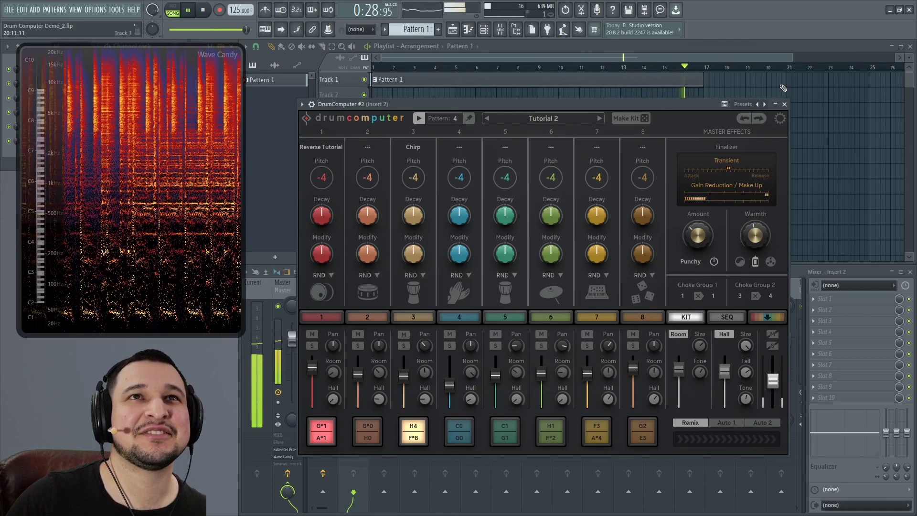
Place a Pattern 1 clip on Track 1 at bar 23, stop playback and return to the drum plugin.
click(834, 79)
key(space)
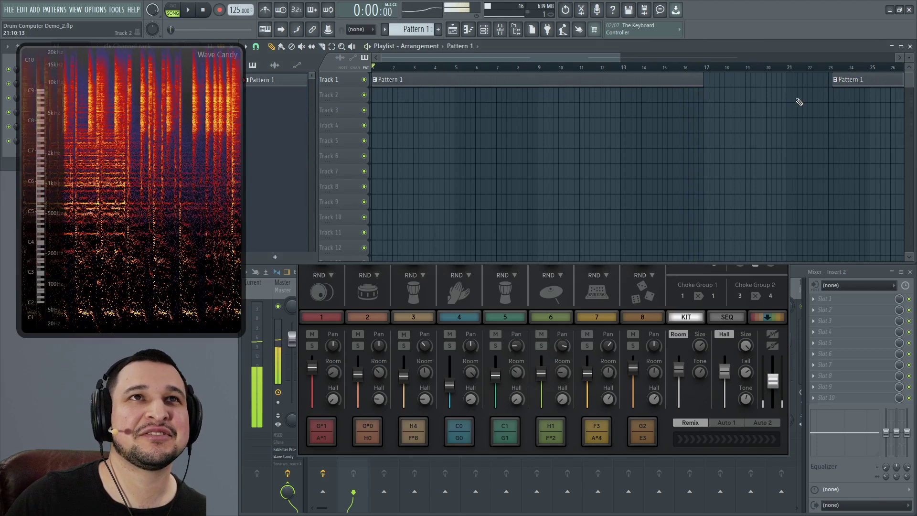
click(681, 279)
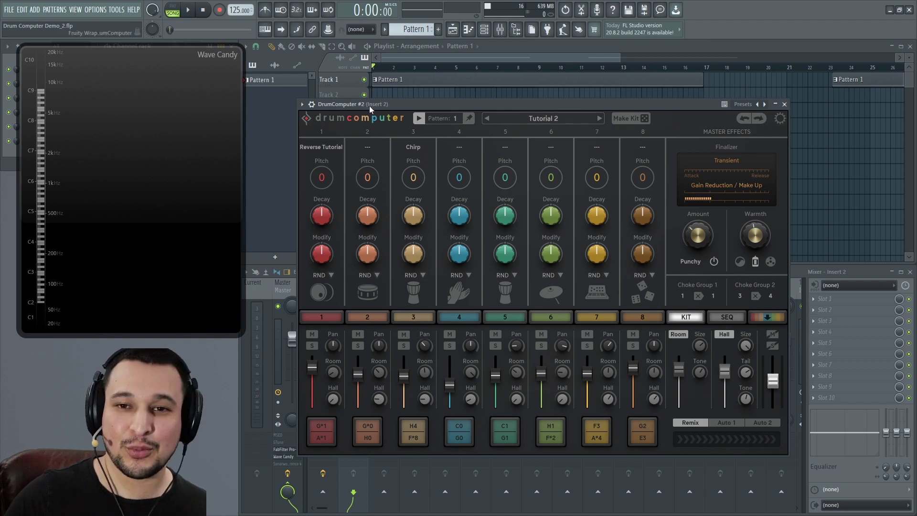
Shorten the Decay of all eight drum channels during playback, turning channel 1 down the furthest, and stop playback.
key(space)
drag(322, 215, 337, 247)
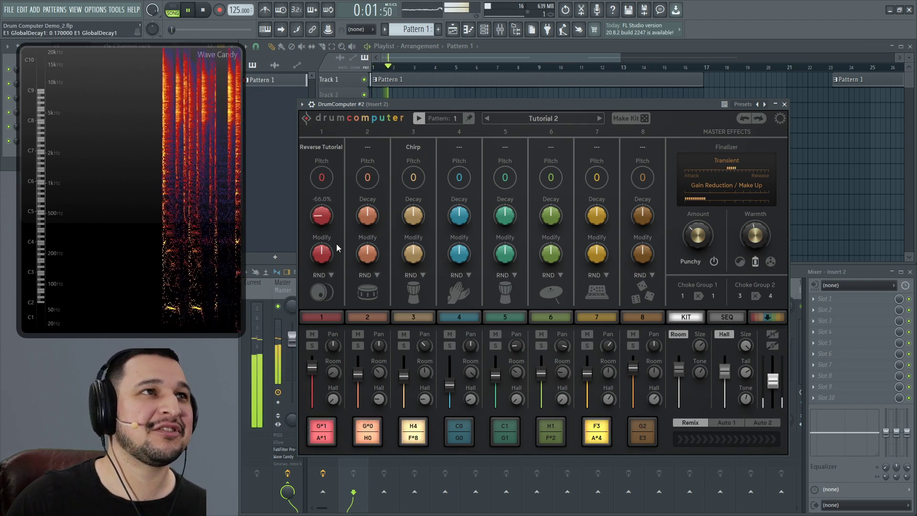
drag(368, 216, 362, 248)
drag(412, 216, 402, 253)
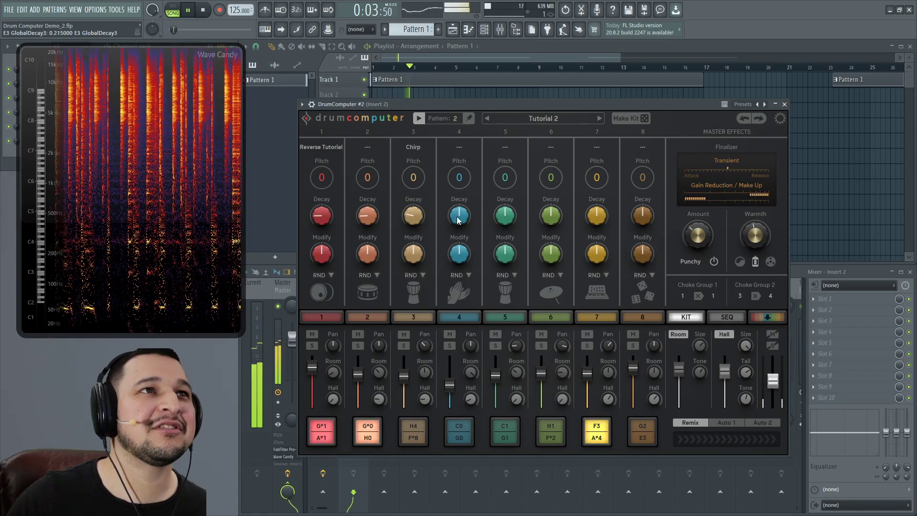
drag(459, 215, 460, 250)
drag(504, 215, 505, 241)
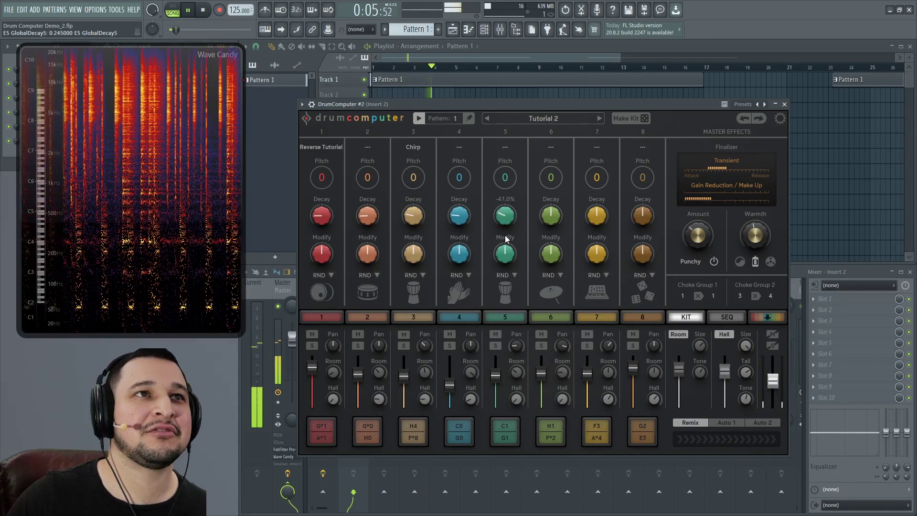
drag(551, 216, 538, 253)
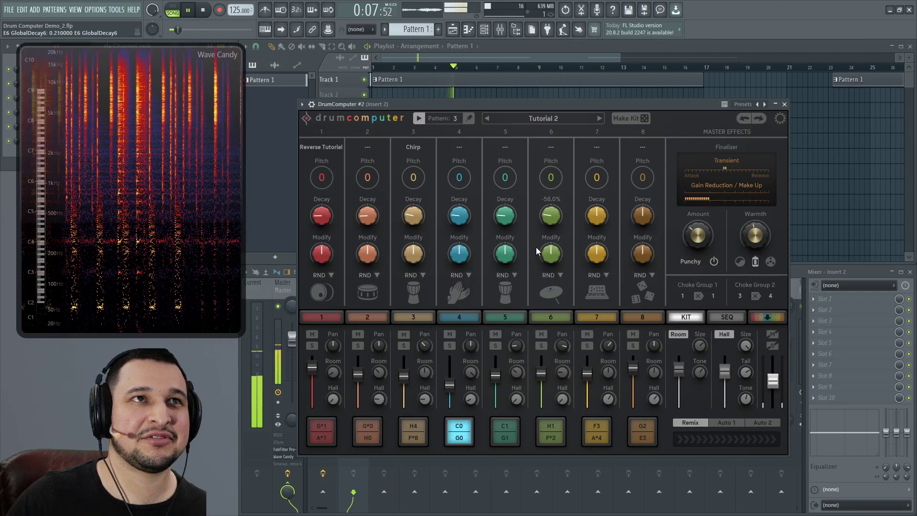
drag(597, 216, 599, 255)
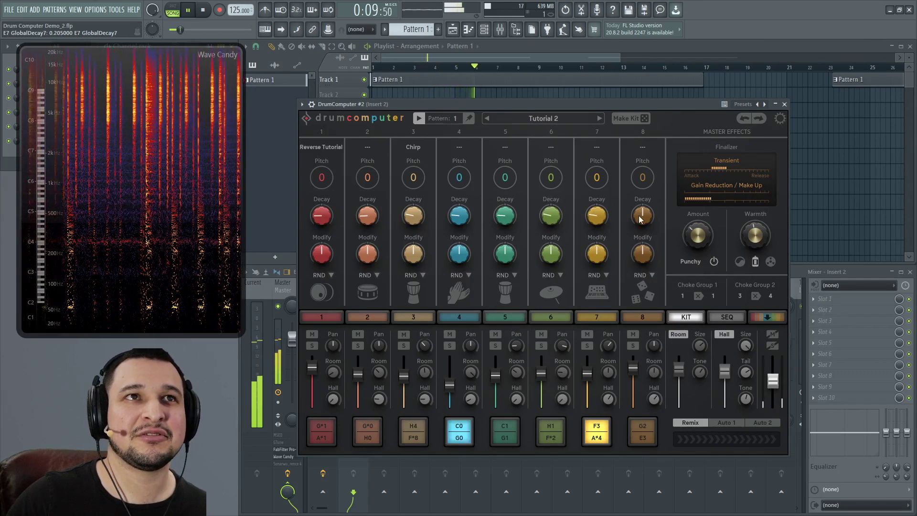
drag(641, 216, 641, 250)
drag(322, 216, 328, 231)
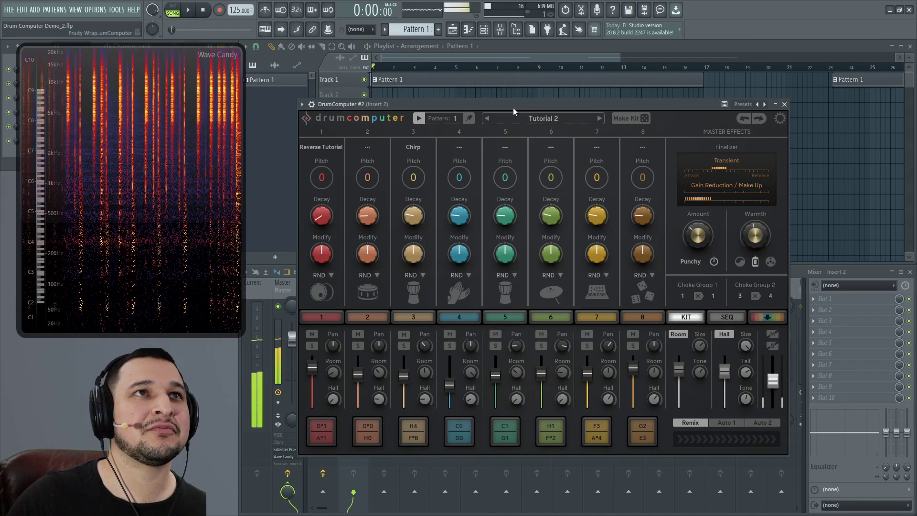
key(space)
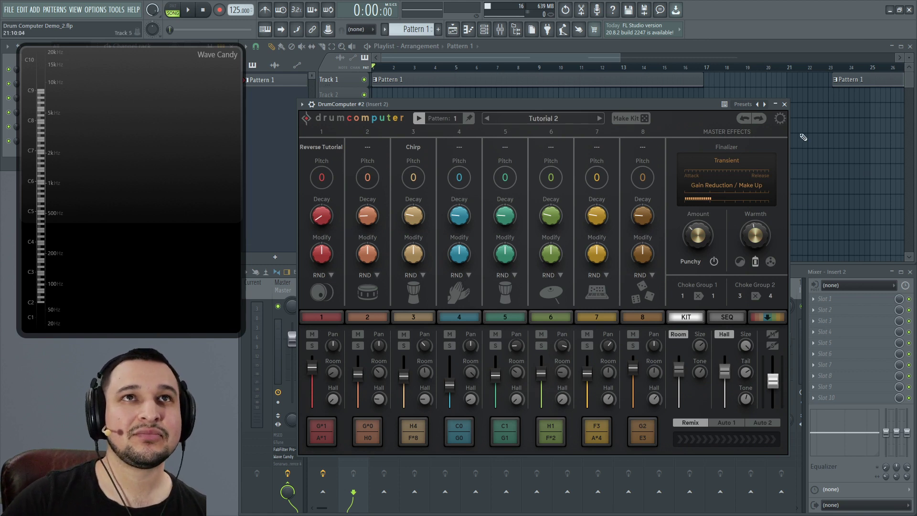
Open and close the plugin settings, and reset the Decay of all eight channels to the centre default.
click(783, 119)
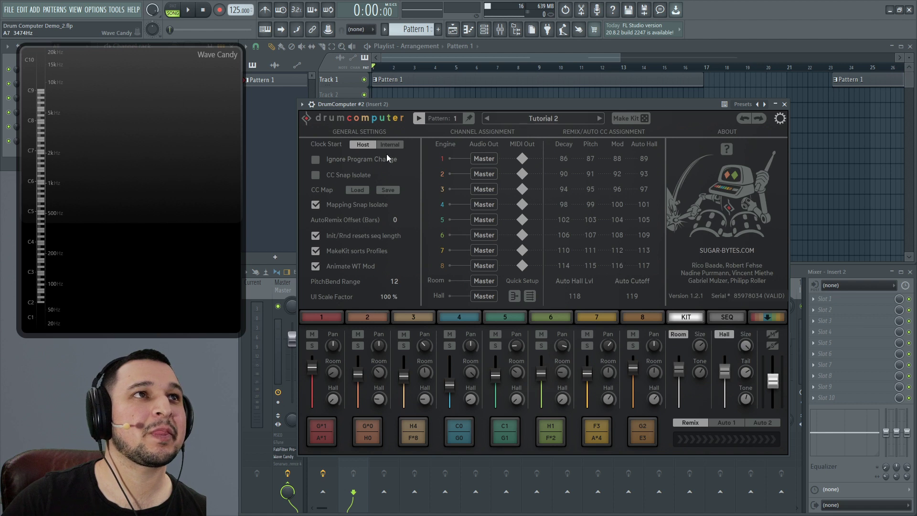
click(782, 118)
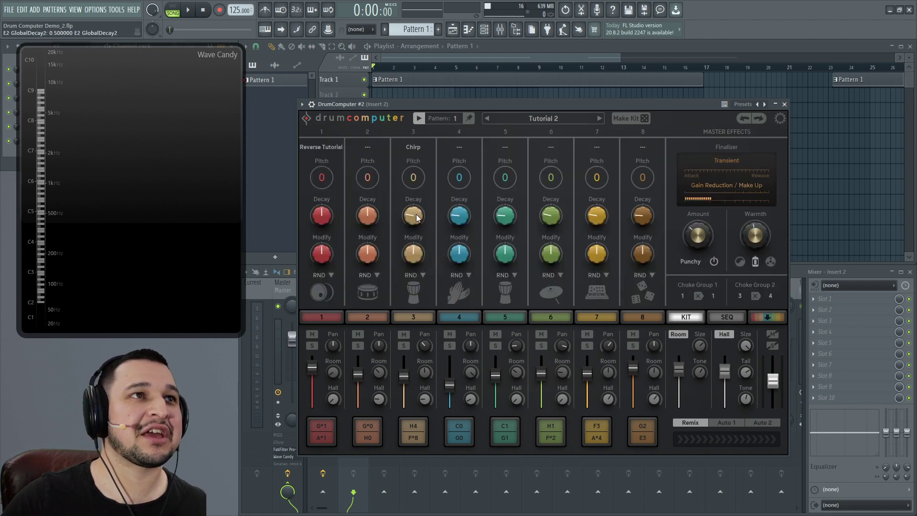
double_click(550, 216)
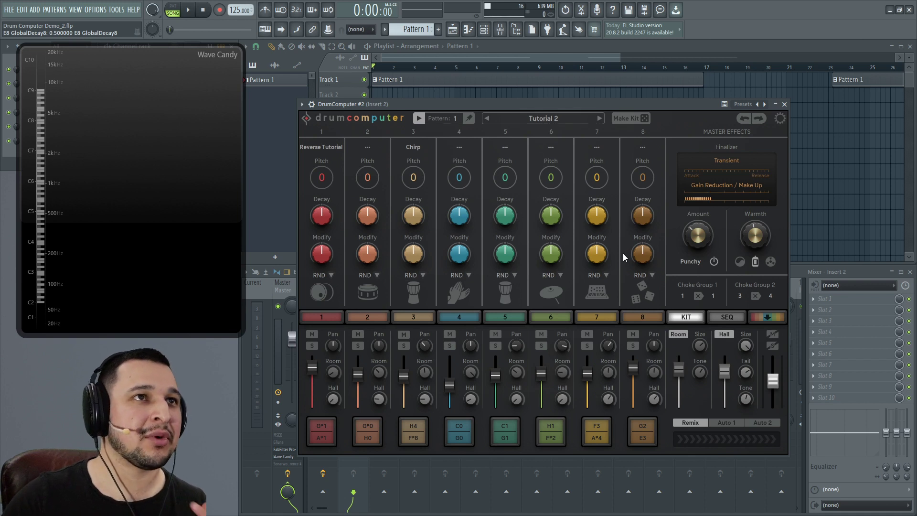
Audition channel 4 repeatedly and turn its Modify down close to the minimum to compare the sound.
click(450, 439)
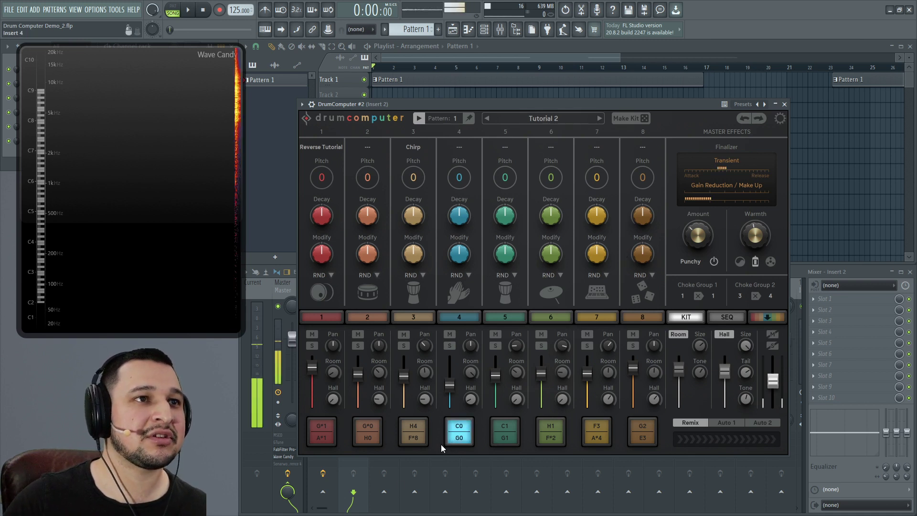
click(422, 440)
click(455, 438)
click(455, 439)
click(454, 438)
drag(466, 253, 448, 282)
click(456, 431)
click(459, 440)
Raise channel 4's mixer level and turn its Modify above centre, auditioning the pads.
mouse_move(449, 384)
mouse_down()
mouse_move(449, 398)
mouse_move(447, 377)
mouse_up()
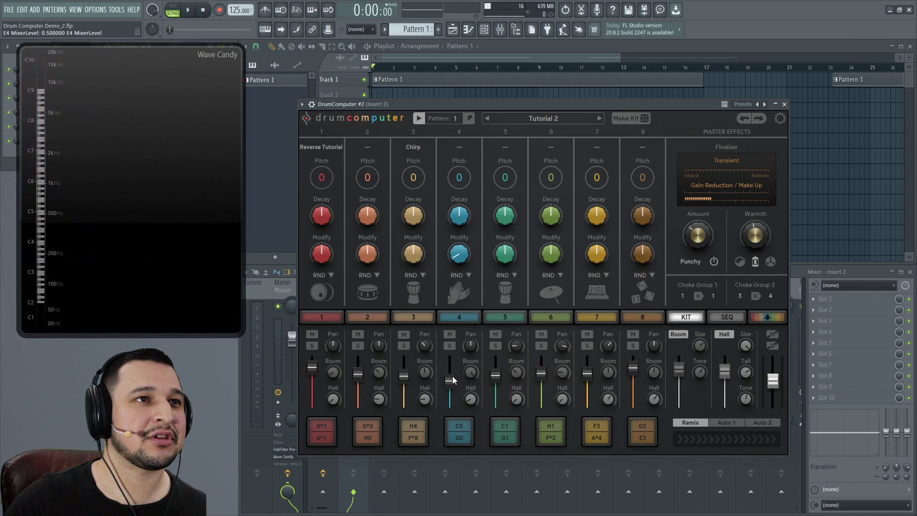
double_click(458, 439)
drag(462, 251, 475, 191)
click(496, 436)
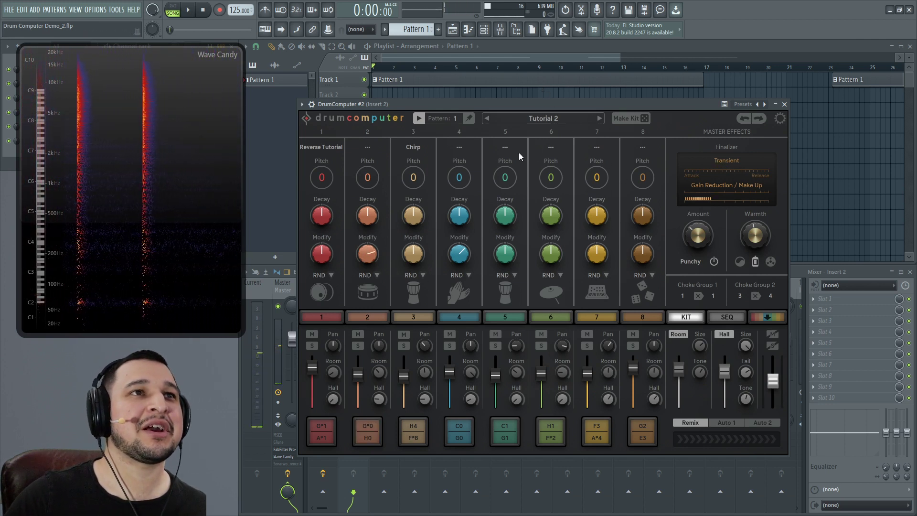
During playback, raise Modify on channels 3, 5 and 8, set channel 6 to about 59% and channel 7 to about -80%.
key(space)
drag(505, 263, 568, 231)
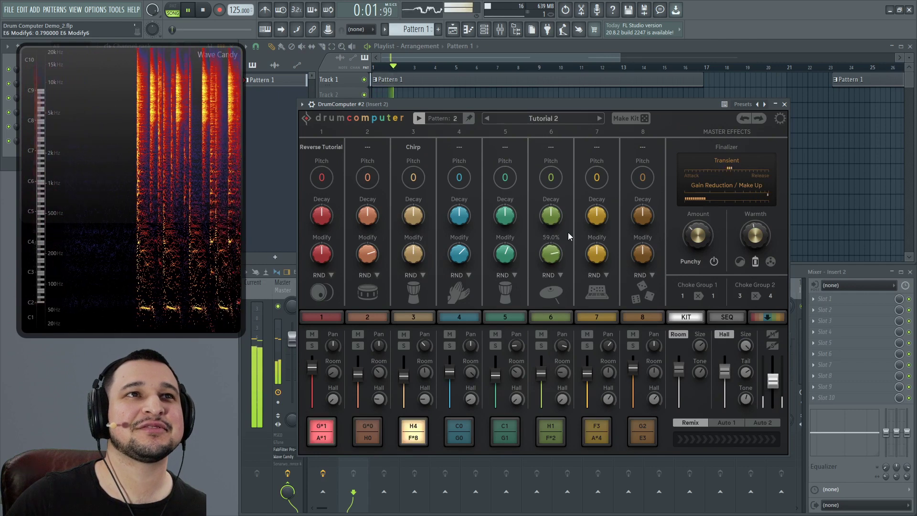
drag(603, 259, 607, 244)
drag(413, 258, 411, 246)
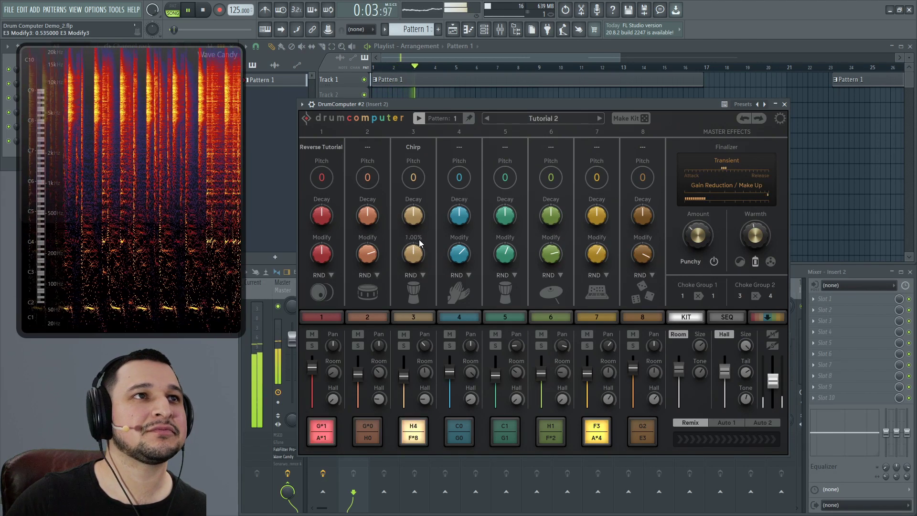
drag(646, 251, 647, 242)
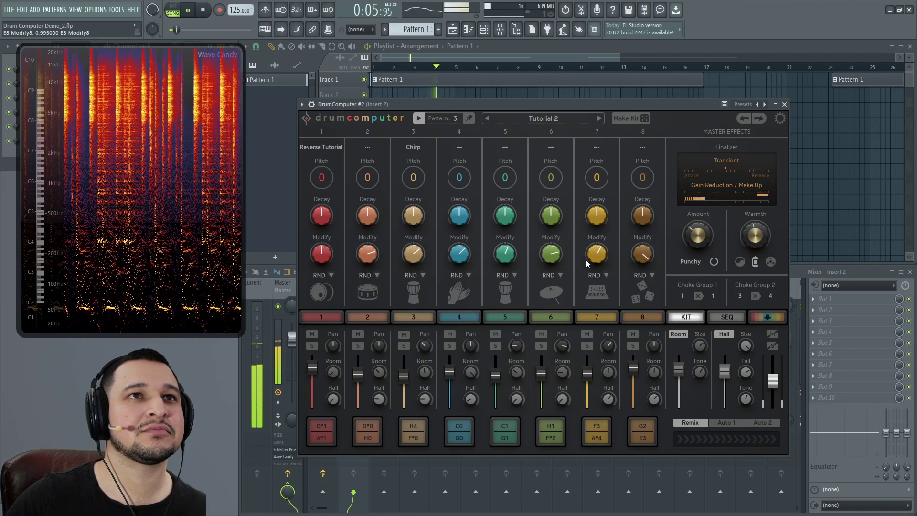
drag(592, 259, 615, 222)
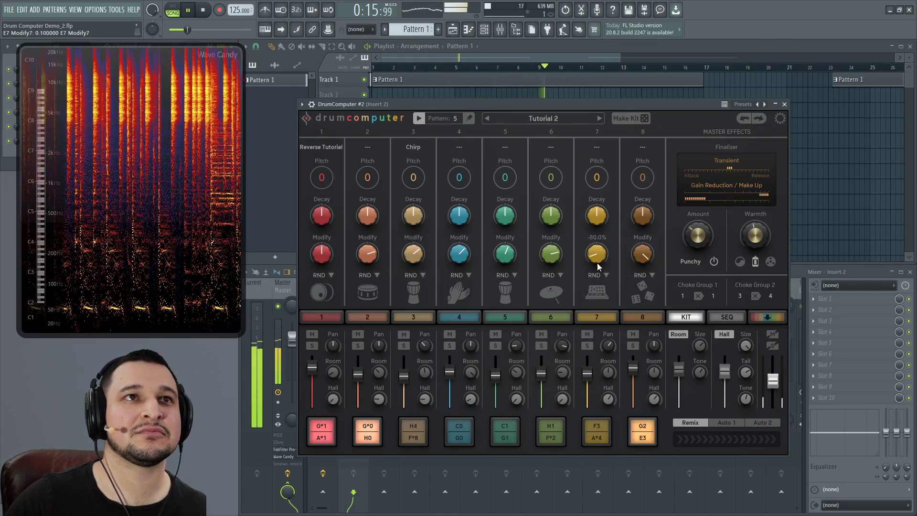
key(space)
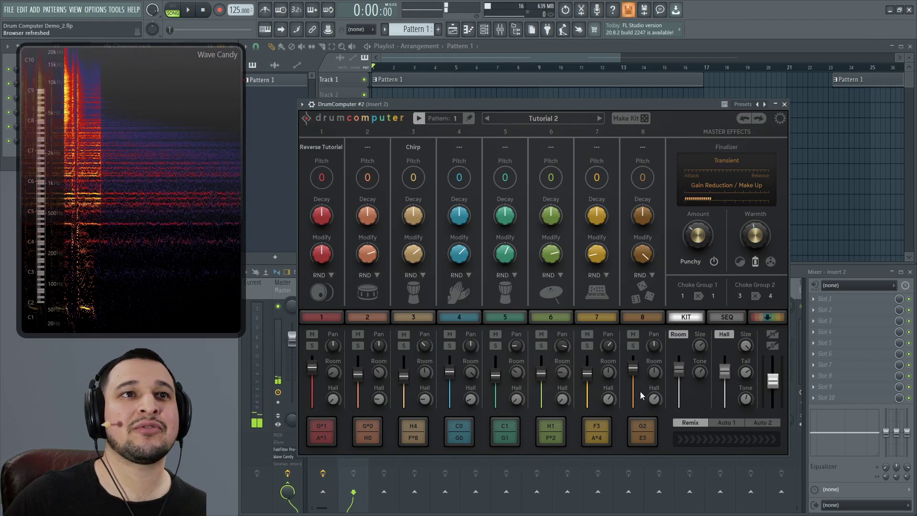
Examine the individual sound engine pages of channels 1, 7 and 8.
click(314, 318)
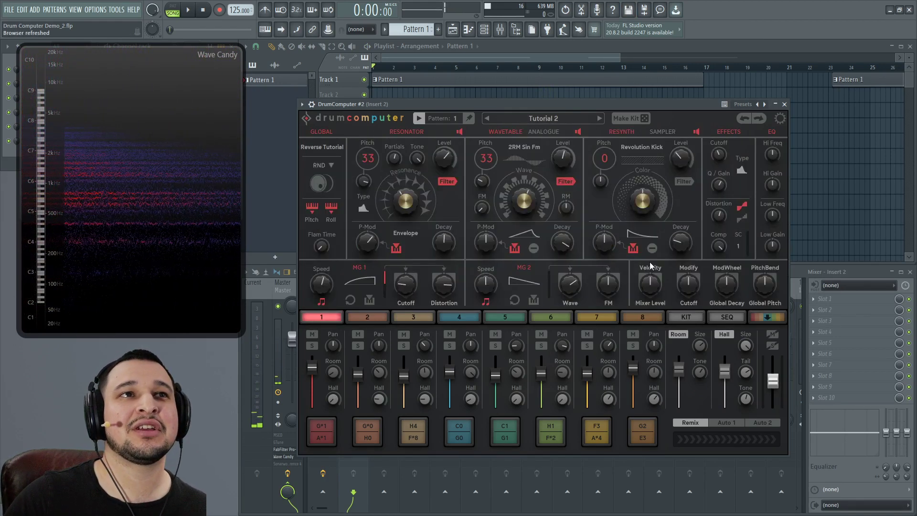
click(597, 319)
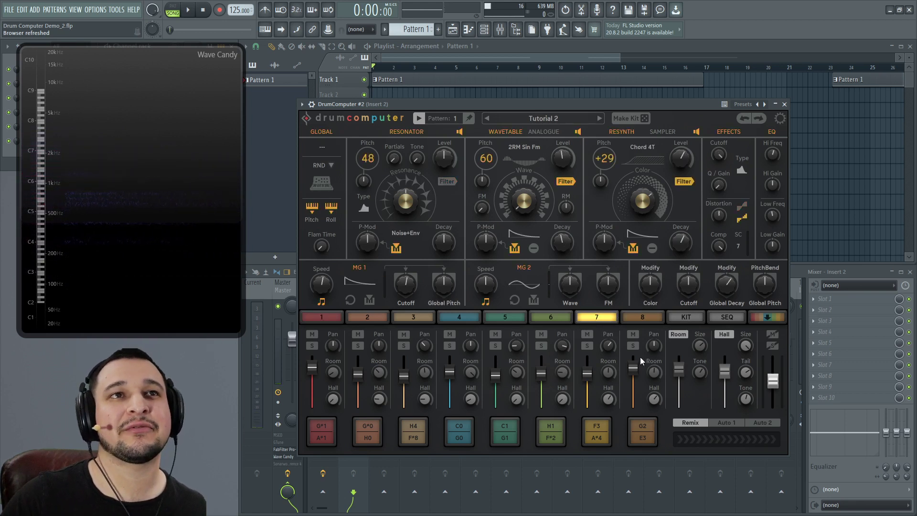
click(635, 320)
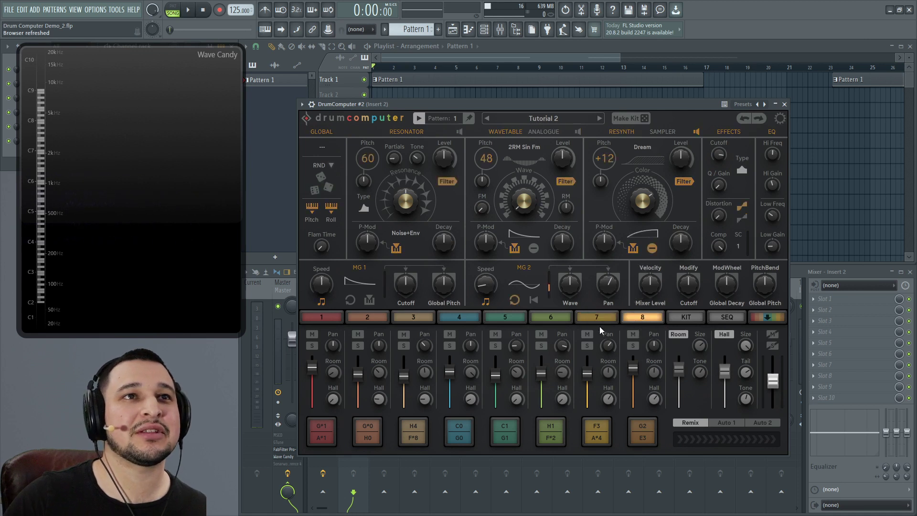
Examine the engine pages of channels 6 and 1 against the kit overview, finishing on the kit overview.
click(567, 317)
click(684, 318)
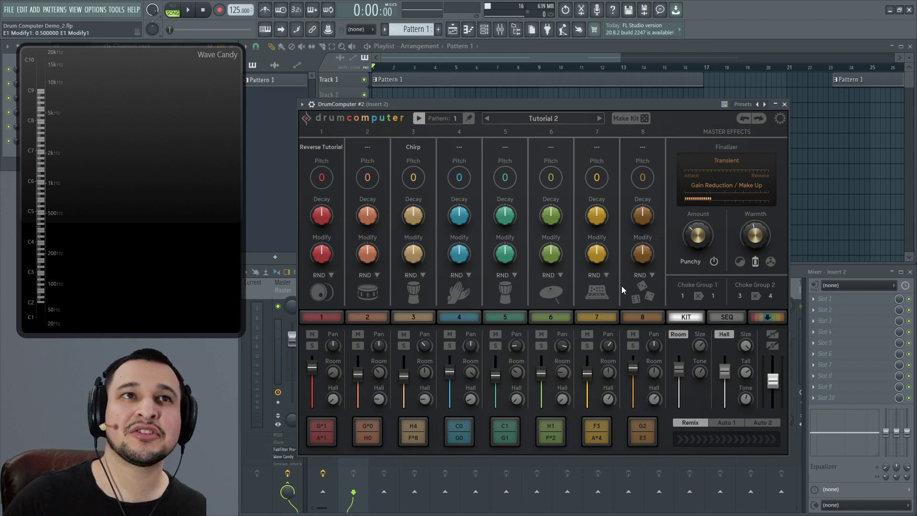
click(311, 320)
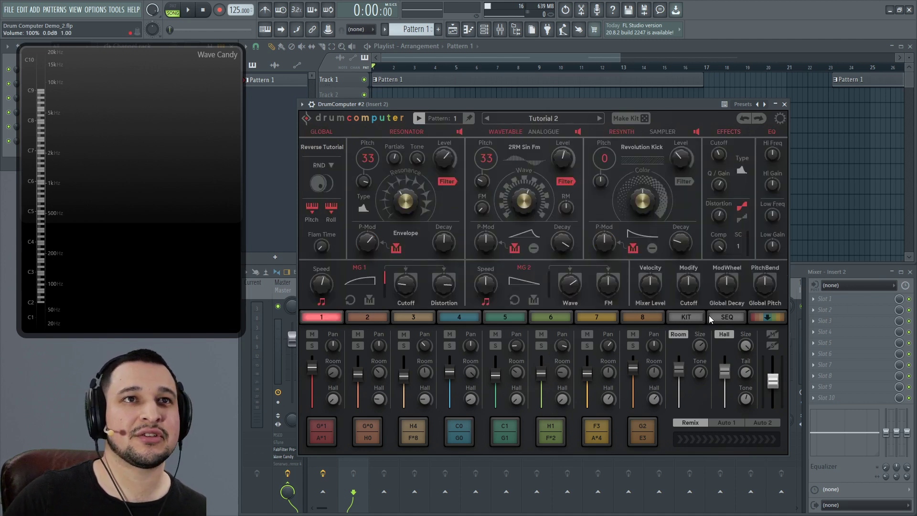
click(686, 317)
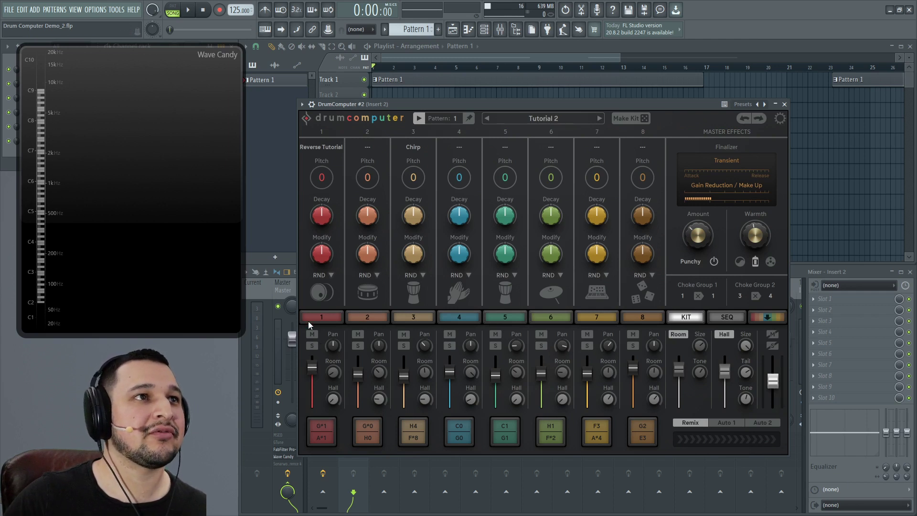
Start playback, lower channel 1's mixer level to about 0.28, solo the channel and try its mute on and off.
key(space)
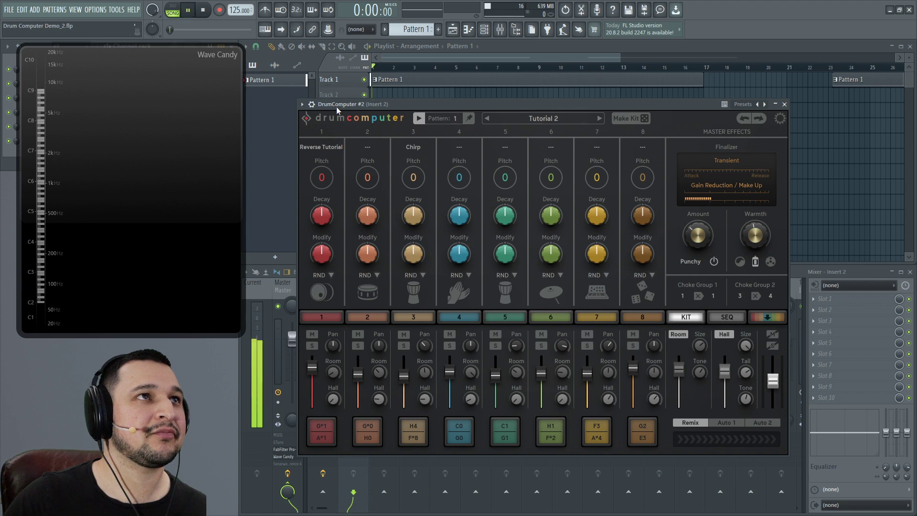
drag(311, 367, 315, 392)
click(312, 345)
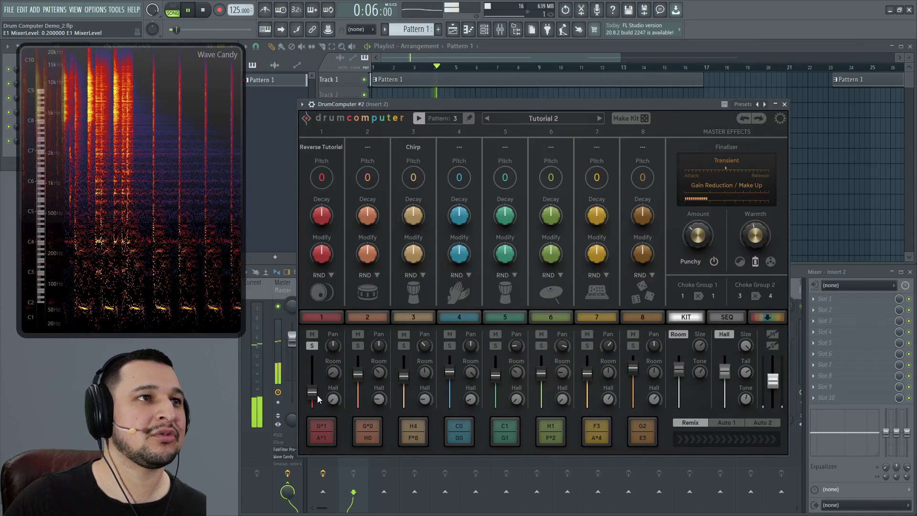
click(312, 334)
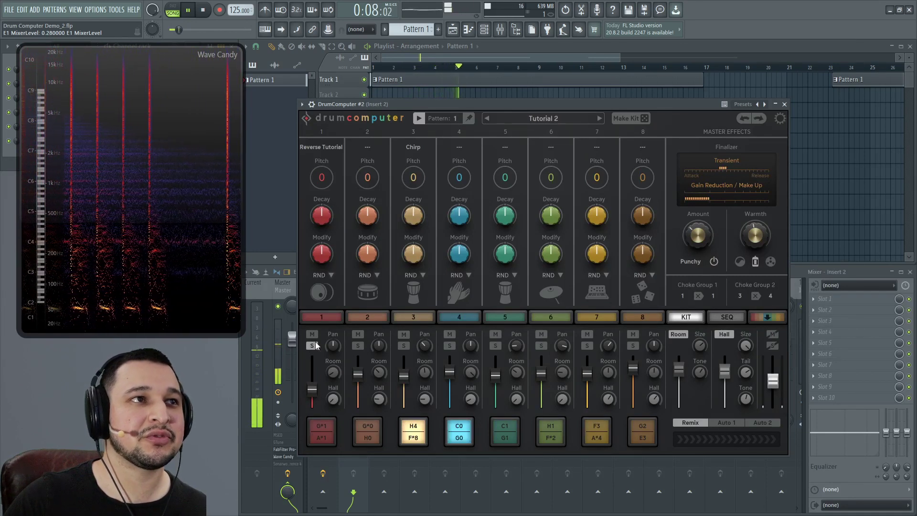
click(314, 336)
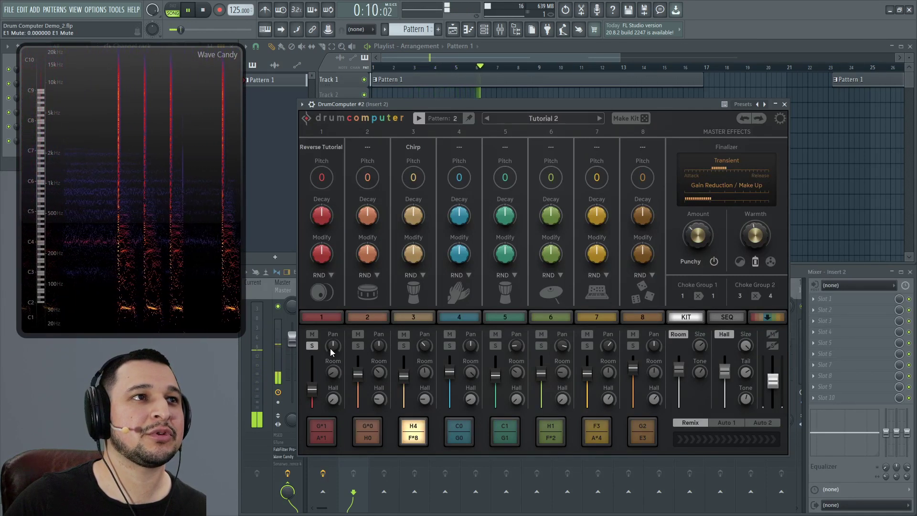
Sweep channel 1's pan far right and back to centre, and raise its Room and Hall sends close to maximum.
drag(332, 346, 342, 297)
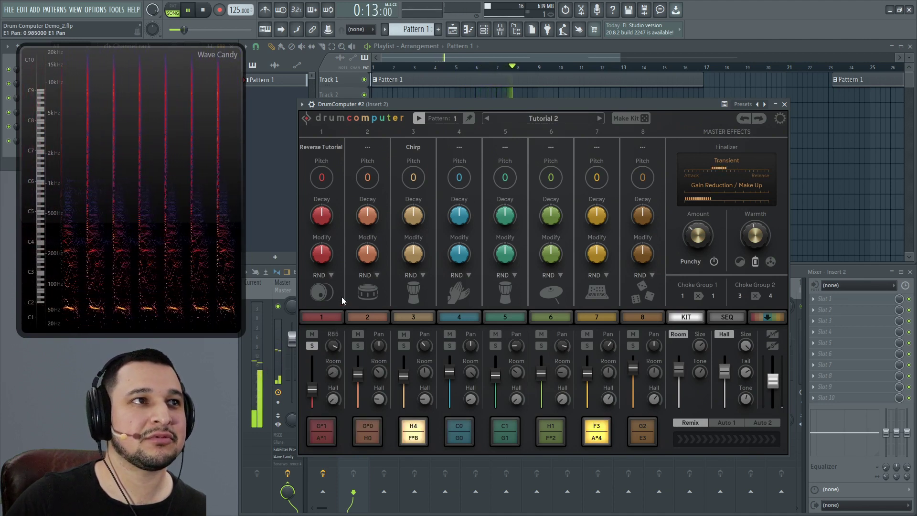
double_click(337, 347)
drag(334, 373, 333, 304)
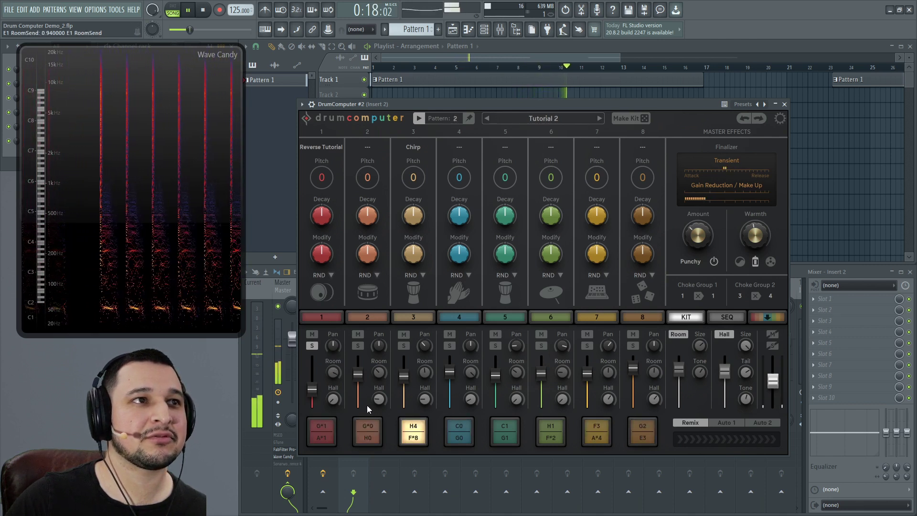
drag(333, 399, 366, 291)
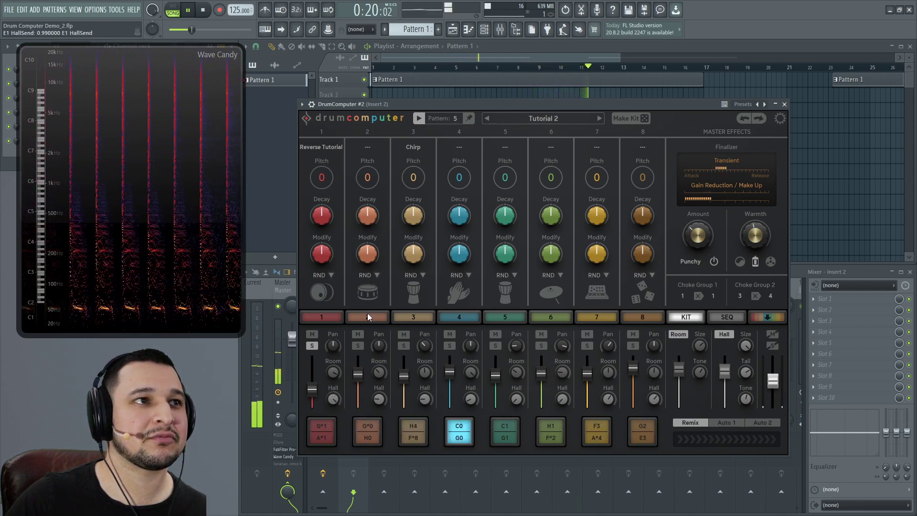
Turn channel 1's Hall and Room sends back down, raise its mixer level again and stop playback.
drag(307, 397, 328, 473)
click(333, 374)
drag(332, 379, 331, 431)
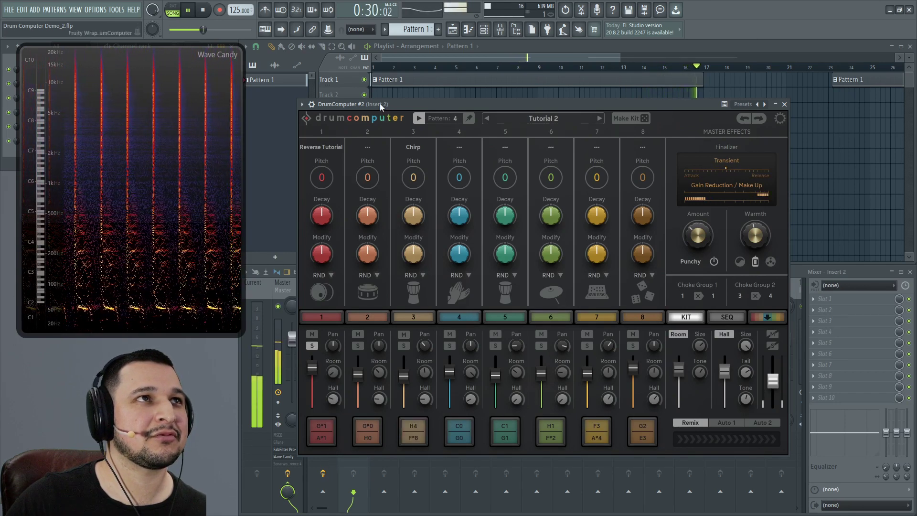
key(space)
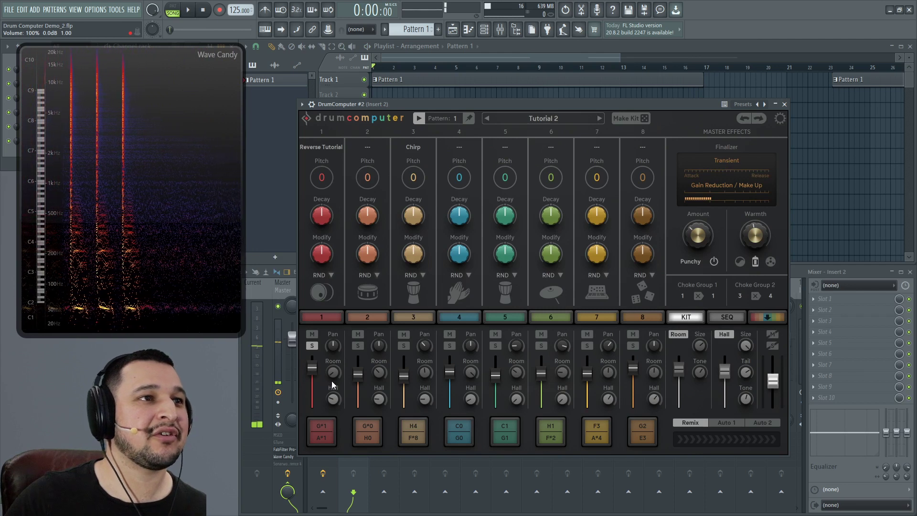
Audition channel 1, and during playback adjust the Room reverb's Size and Tone and raise its level slightly.
click(320, 438)
click(315, 439)
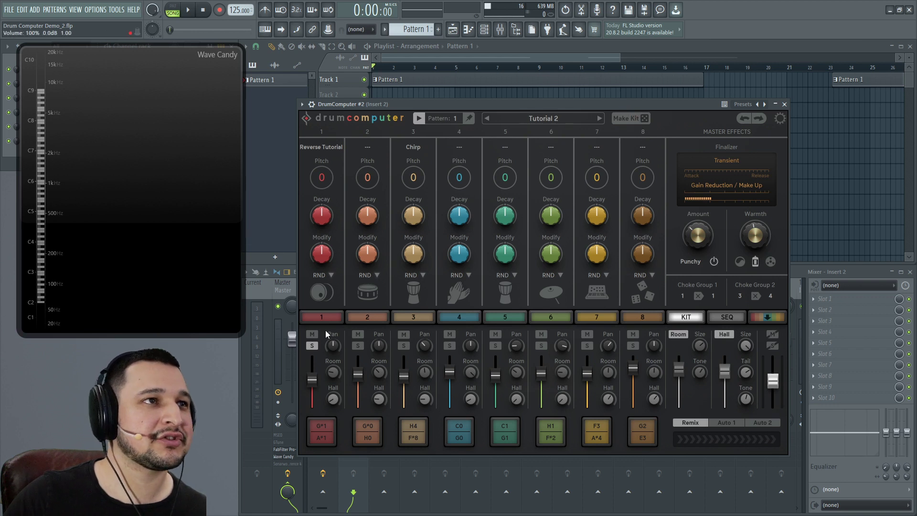
key(space)
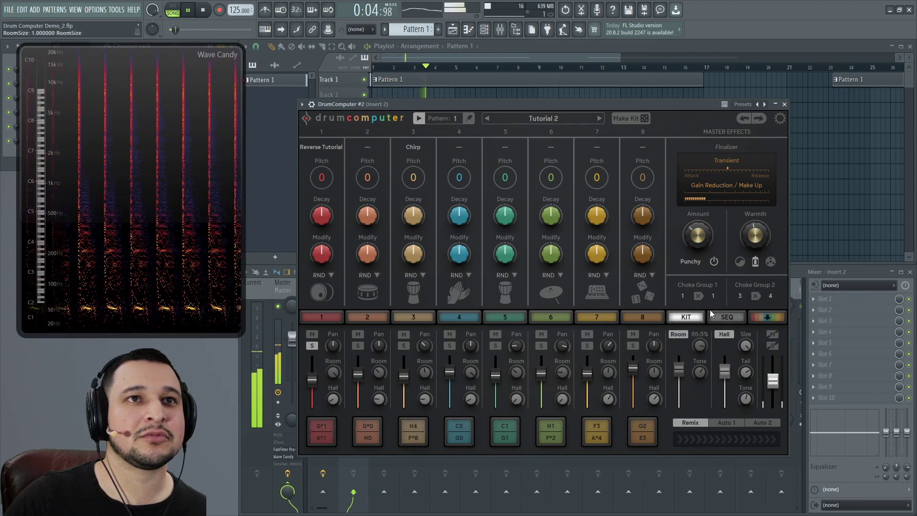
drag(699, 372, 737, 254)
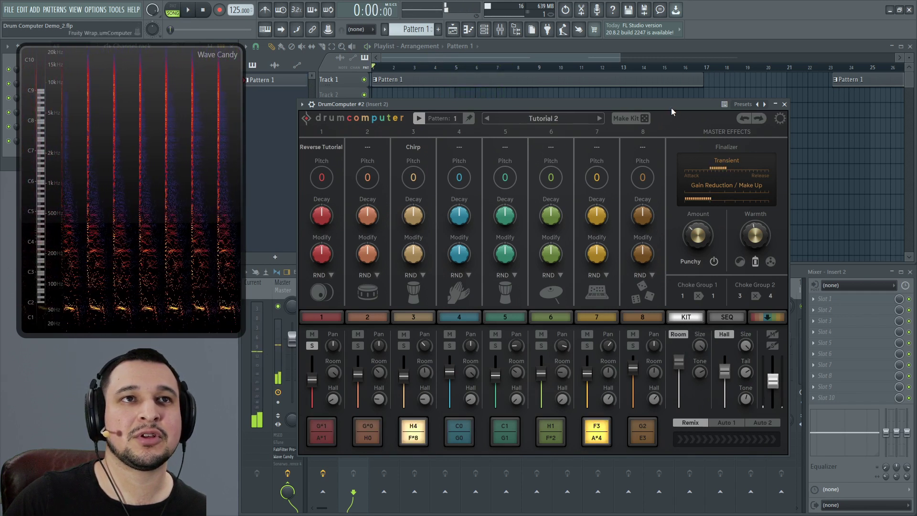
key(space)
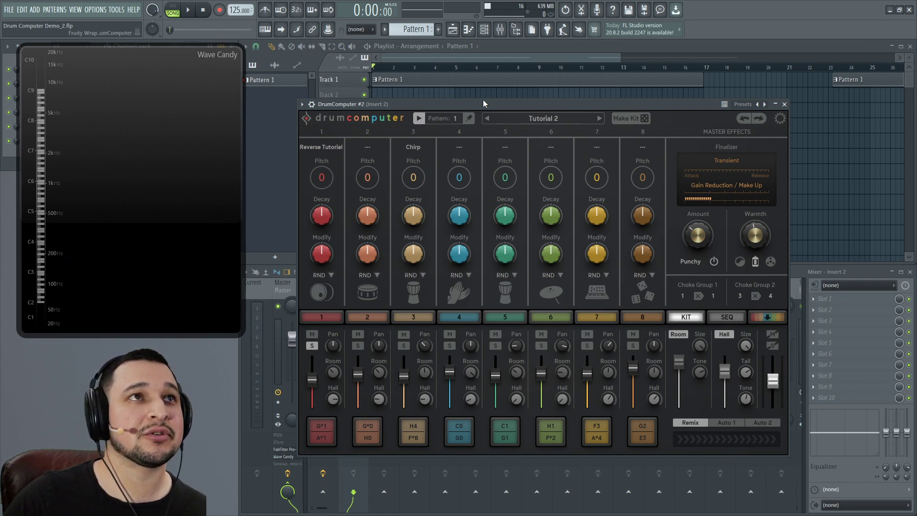
During playback, sweep the Hall reverb's Size and Tone, bringing Size from near maximum down to around the middle.
key(space)
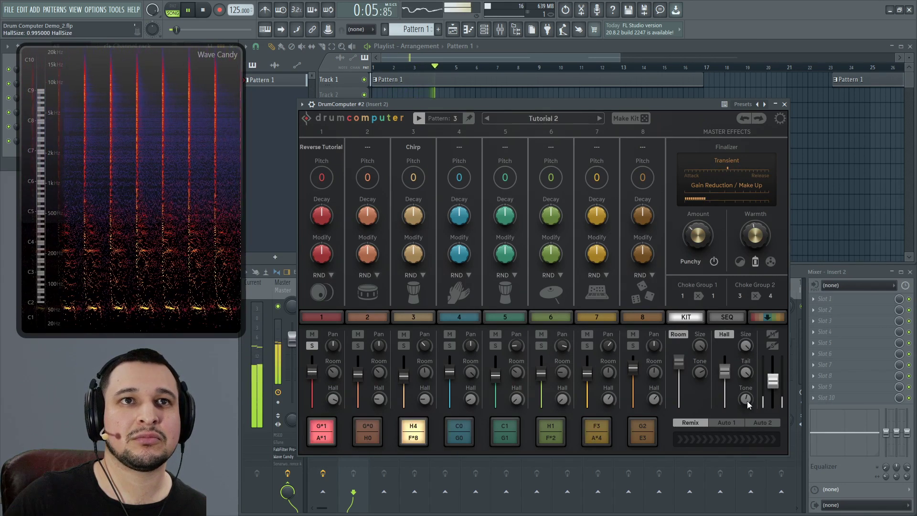
mouse_move(746, 399)
mouse_down()
mouse_move(751, 431)
mouse_move(747, 399)
mouse_up()
drag(746, 345, 741, 387)
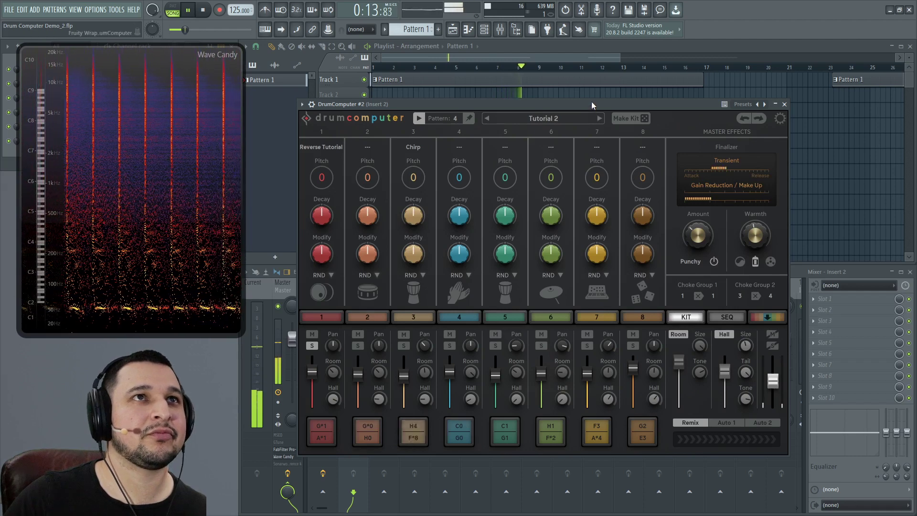
key(space)
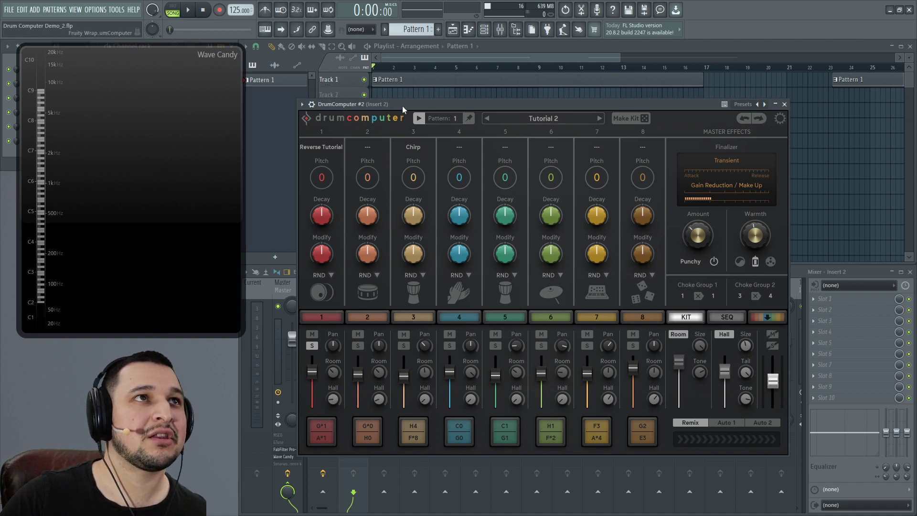
Unsolo channel 1 and adjust the Hall sends of channels 3 and 4 while the full kit plays.
key(space)
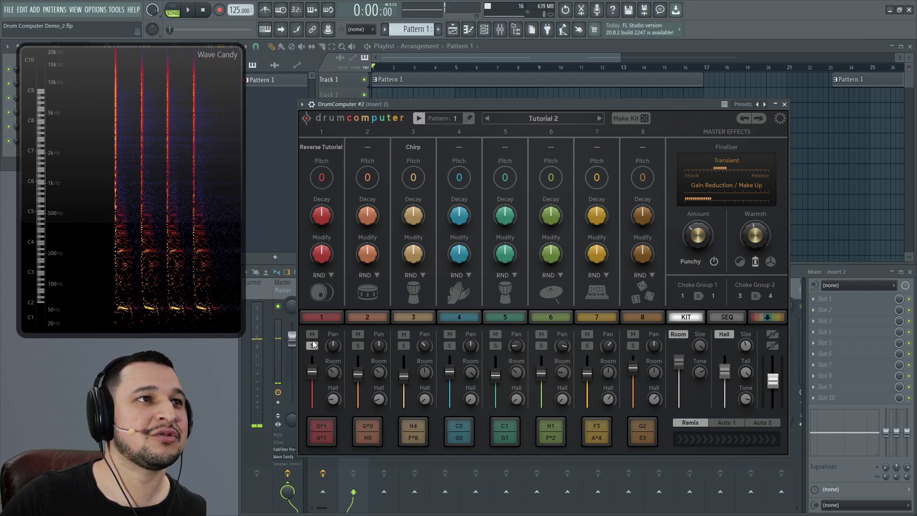
key(space)
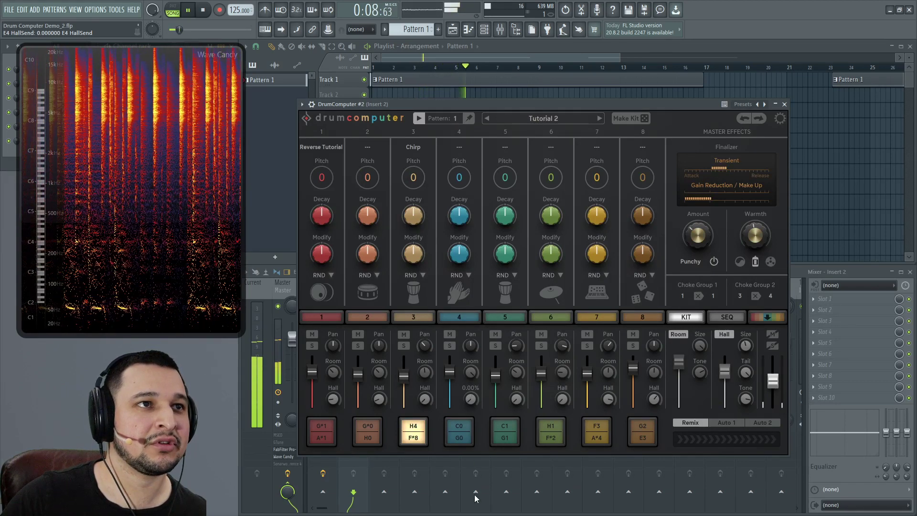
mouse_move(426, 398)
mouse_down()
mouse_move(446, 317)
mouse_move(425, 396)
mouse_up()
key(space)
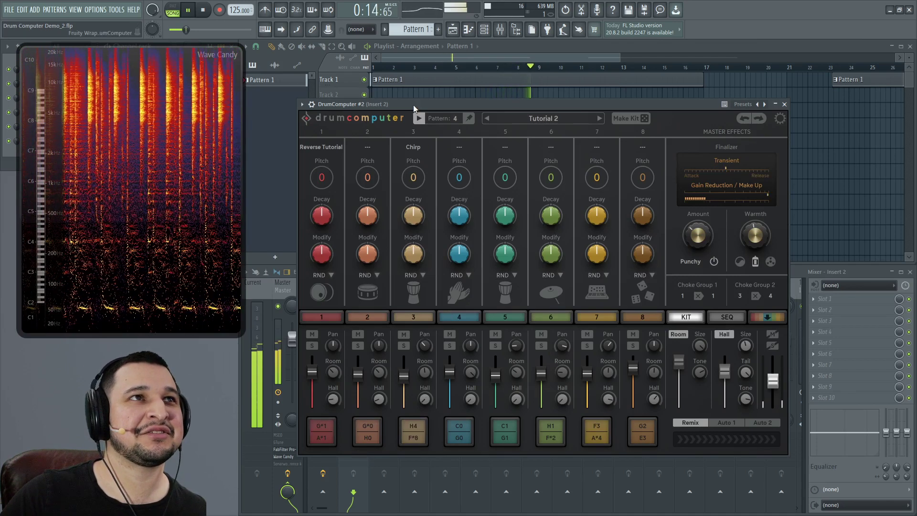
drag(413, 104, 411, 105)
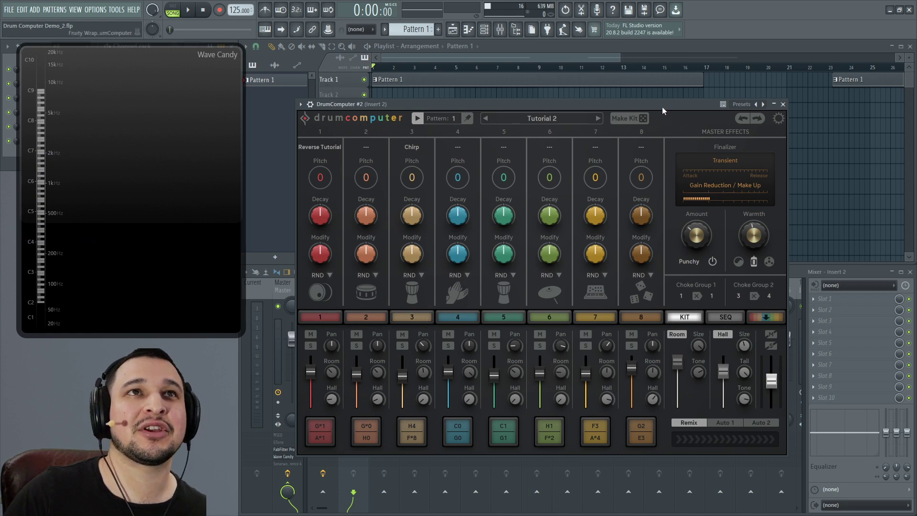
During playback, lower the master level to about 0.27 and raise it to about 0.43.
key(space)
scroll(772, 388, down, 2)
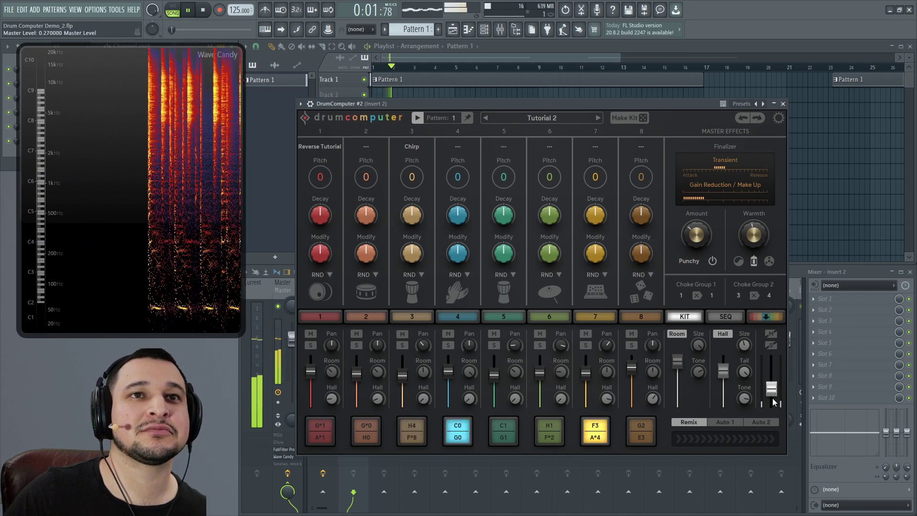
scroll(775, 394, up, 3)
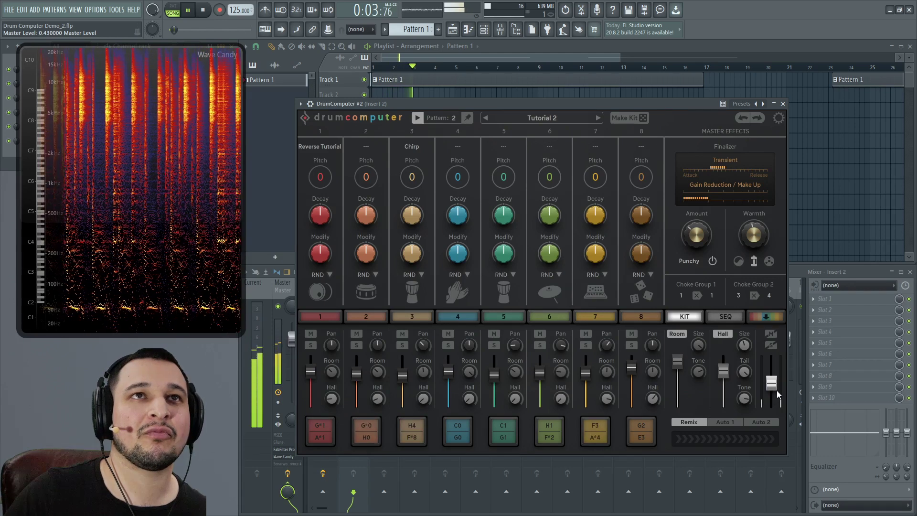
click(557, 86)
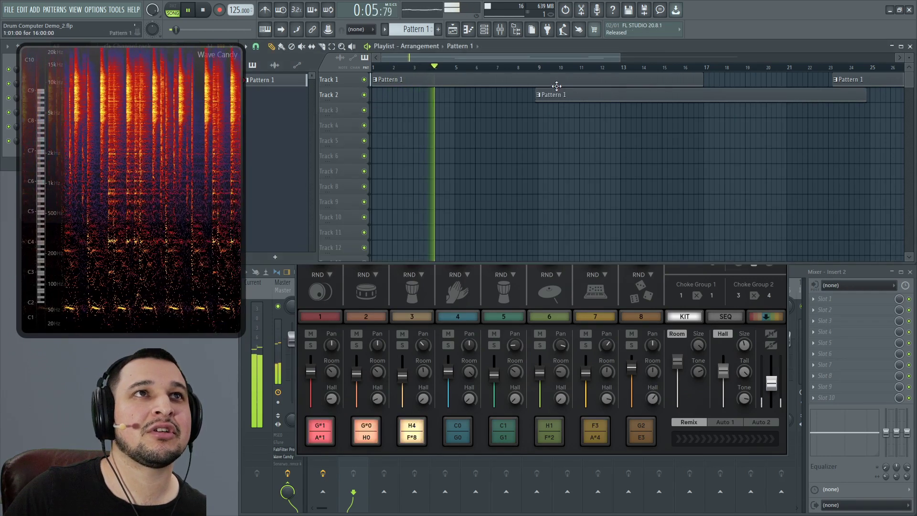
right_click(556, 86)
key(space)
key(ctrl+z)
right_click(575, 99)
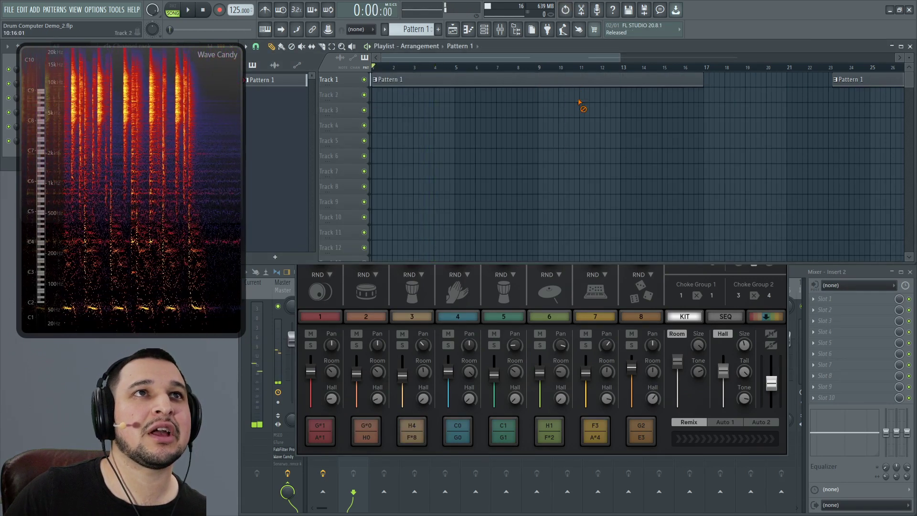
click(664, 280)
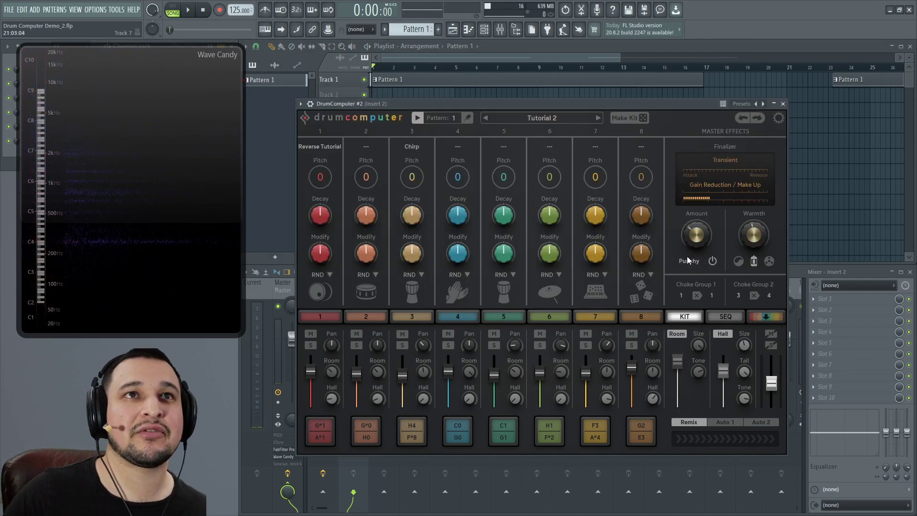
Try a lower Finalizer Amount and the Attacky mode, then return the Finalizer to its Punchy mode.
drag(698, 239, 695, 253)
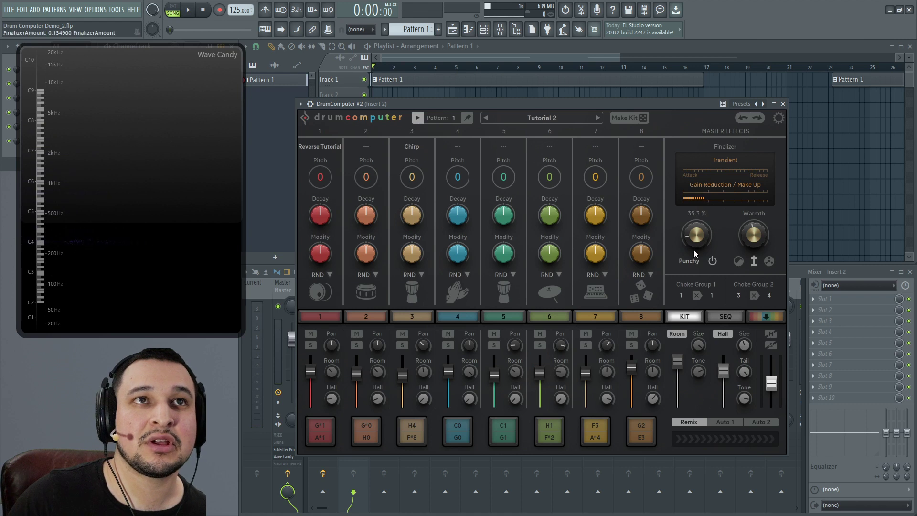
click(686, 262)
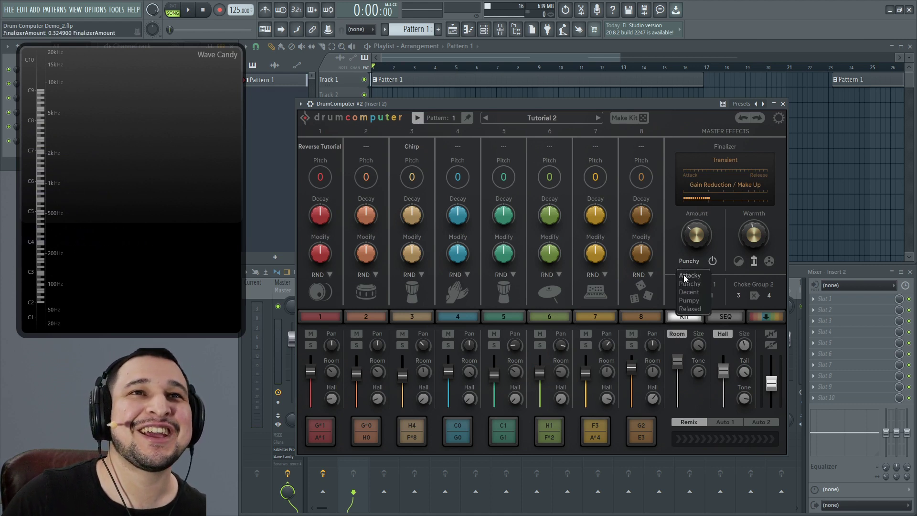
click(683, 274)
click(695, 262)
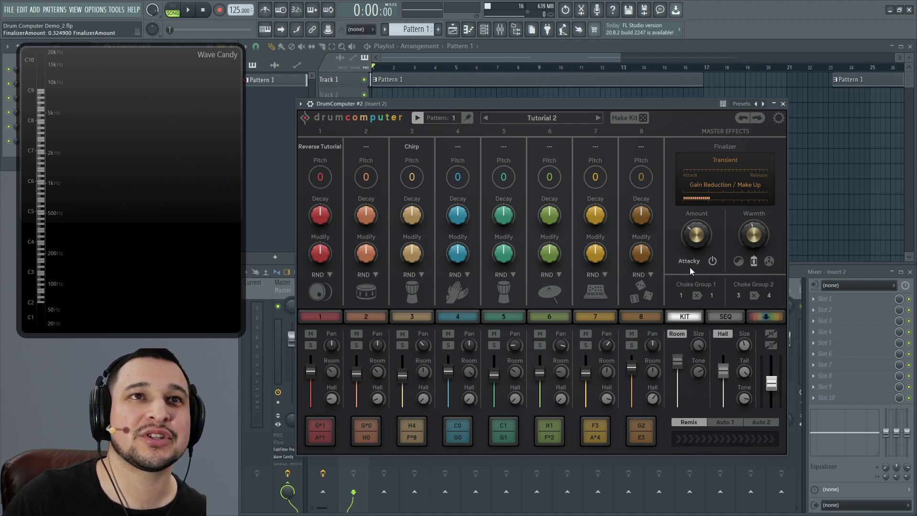
click(683, 284)
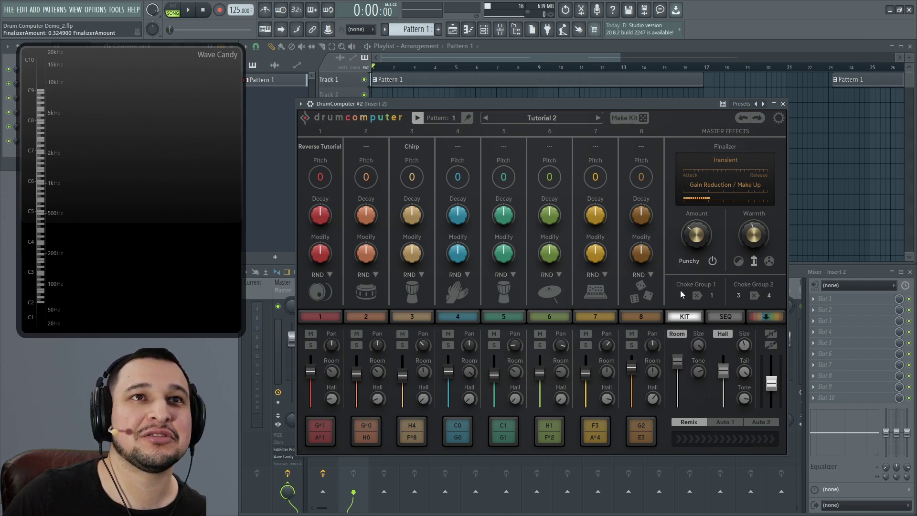
click(691, 266)
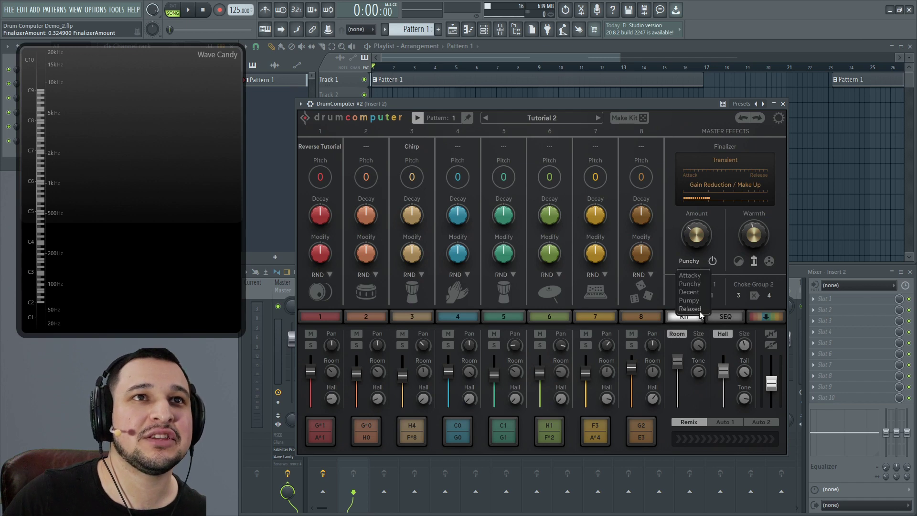
click(562, 95)
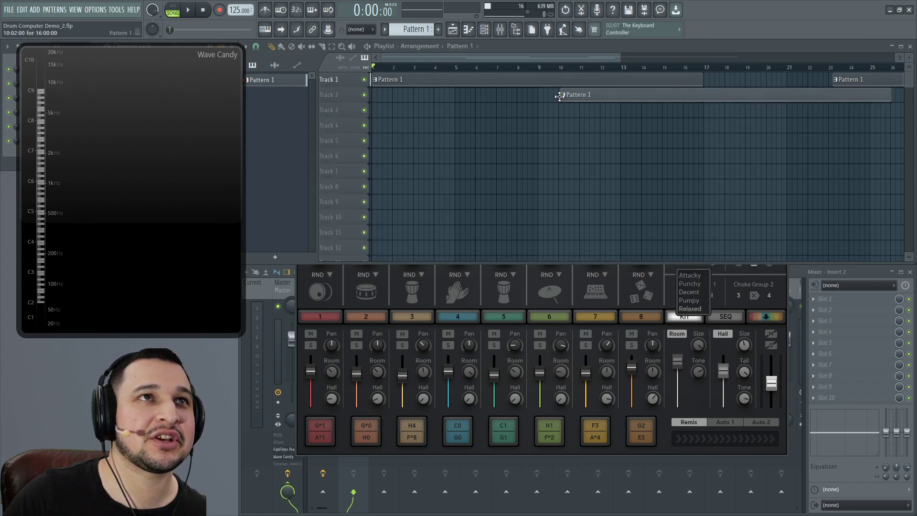
click(563, 95)
During playback, sweep the Finalizer Amount in Punchy mode from 0% through 75% to 88.9% and beyond.
key(space)
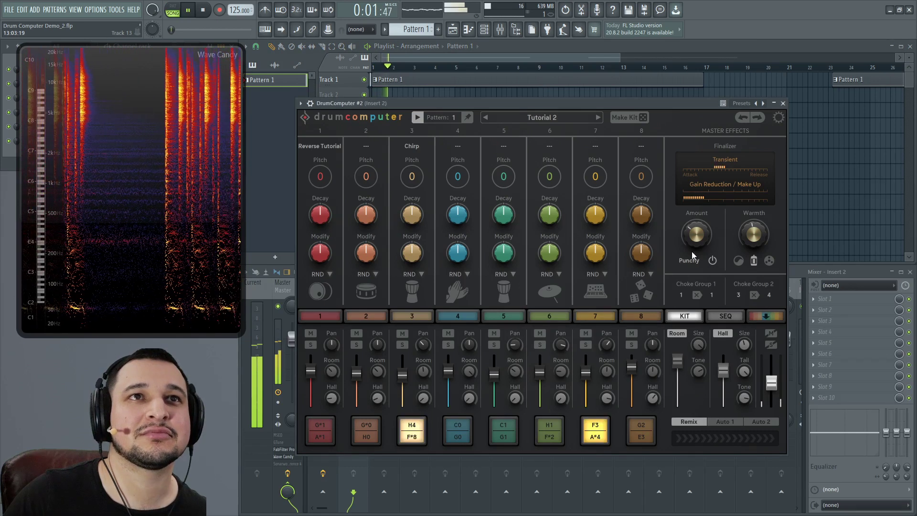
drag(691, 251, 697, 363)
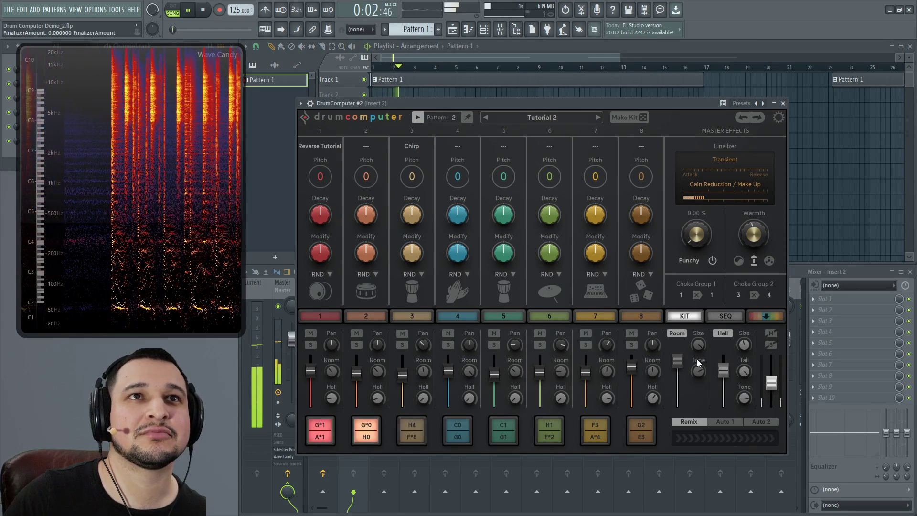
click(712, 262)
drag(698, 230, 697, 221)
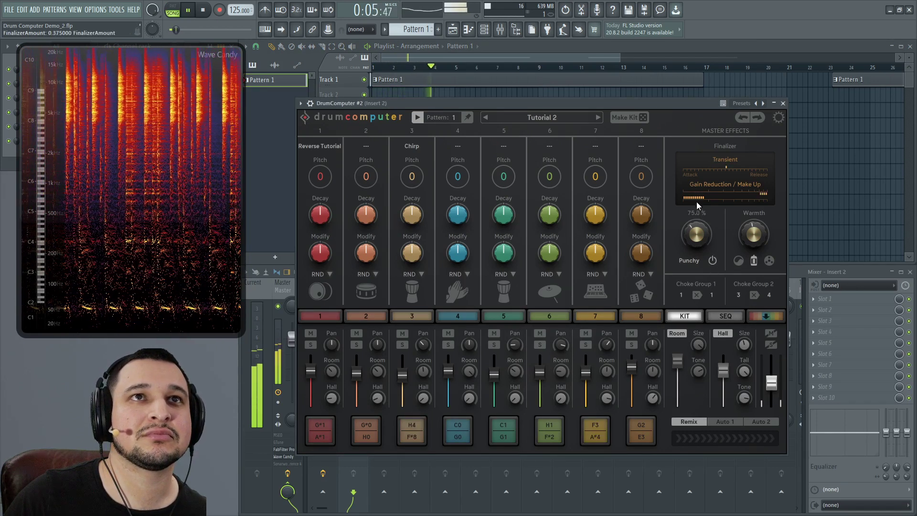
mouse_move(697, 181)
mouse_down()
mouse_move(696, 169)
mouse_move(691, 197)
mouse_up()
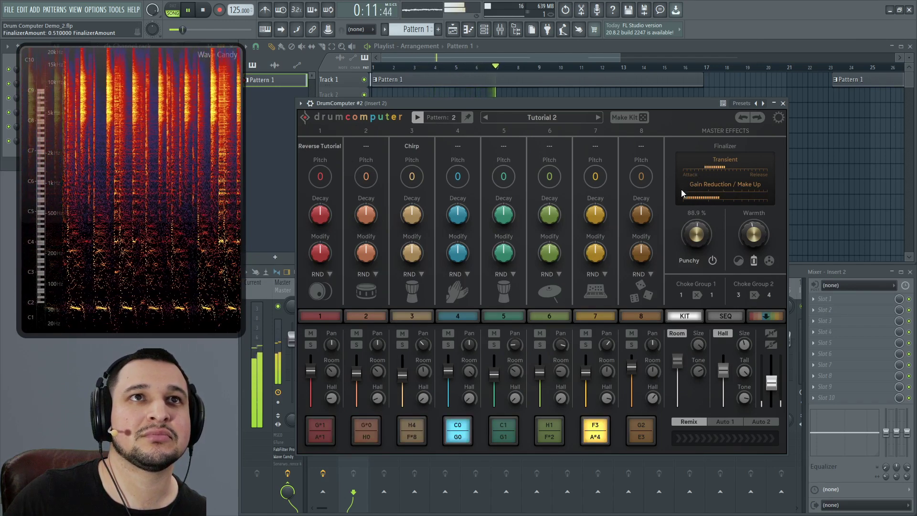
drag(696, 249, 698, 230)
mouse_move(704, 185)
mouse_down()
mouse_move(693, 165)
mouse_move(681, 262)
mouse_move(704, 208)
mouse_move(708, 167)
mouse_move(707, 179)
mouse_up()
During playback, audition the Finalizer's Punchy and Decent modes in place of Attacky while changing the Amount, and stop playback.
click(691, 262)
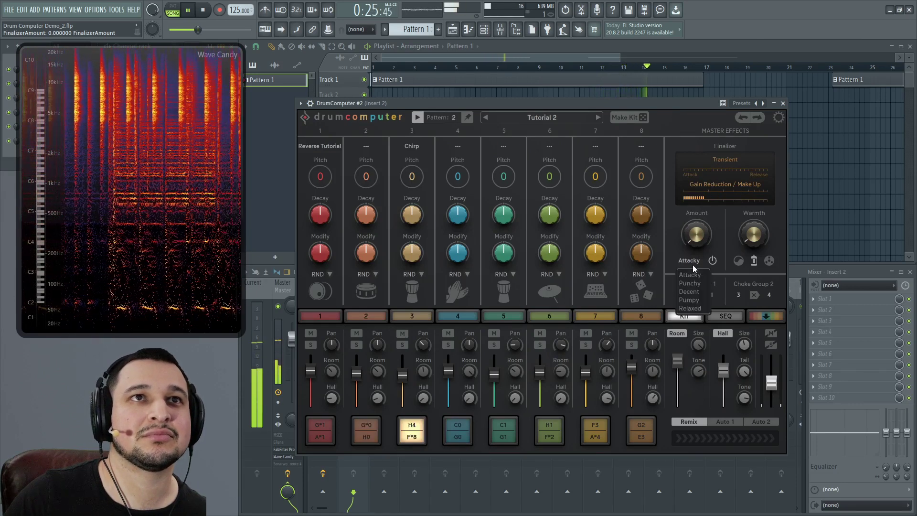
click(690, 283)
drag(695, 236, 698, 170)
click(687, 259)
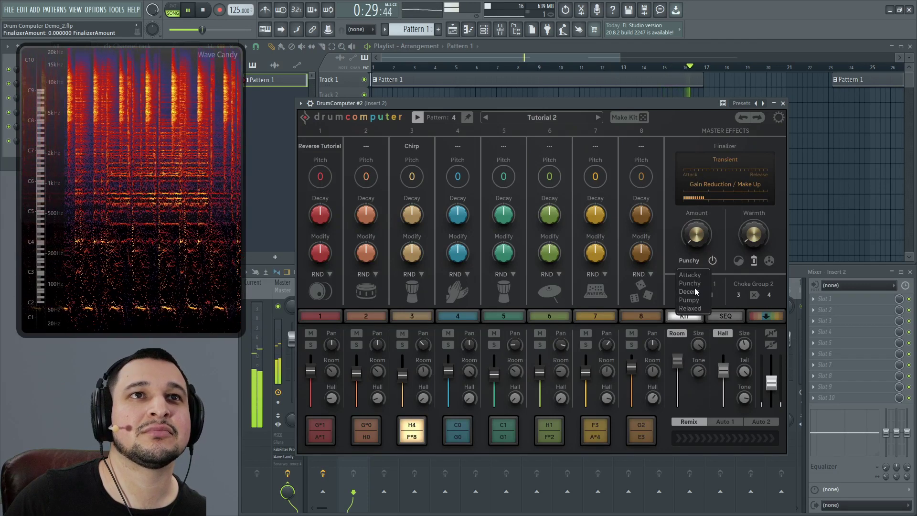
click(697, 297)
click(697, 261)
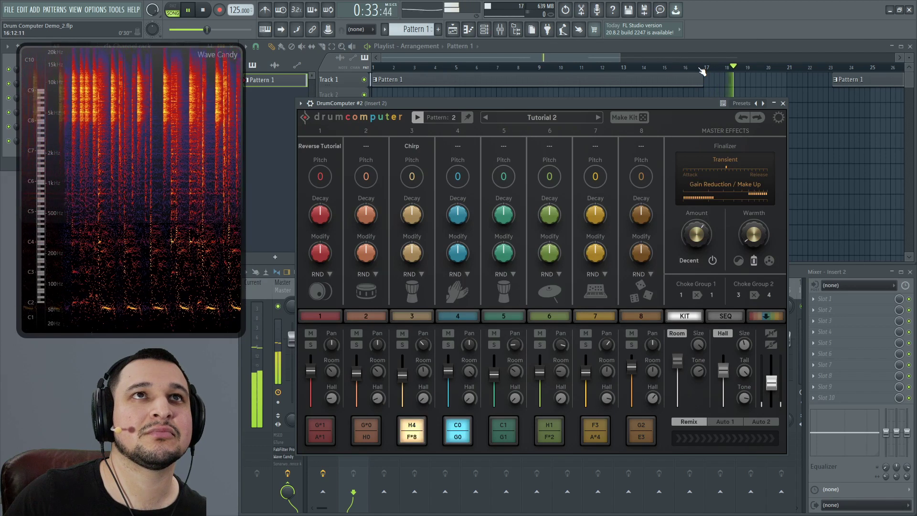
key(space)
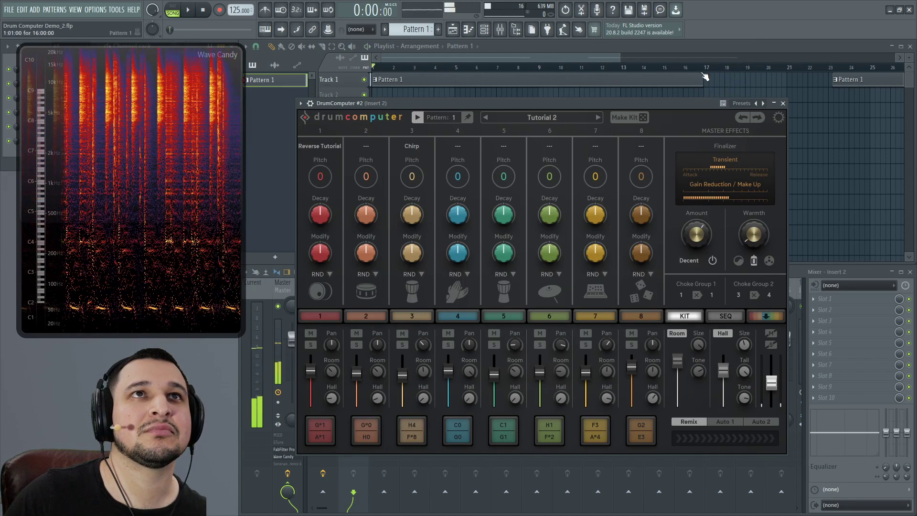
Remove the extra Pattern 1 clips from the playlist, keeping only the Track 1 clip that starts at bar 1.
drag(704, 68, 374, 71)
drag(909, 57, 901, 12)
right_click(786, 87)
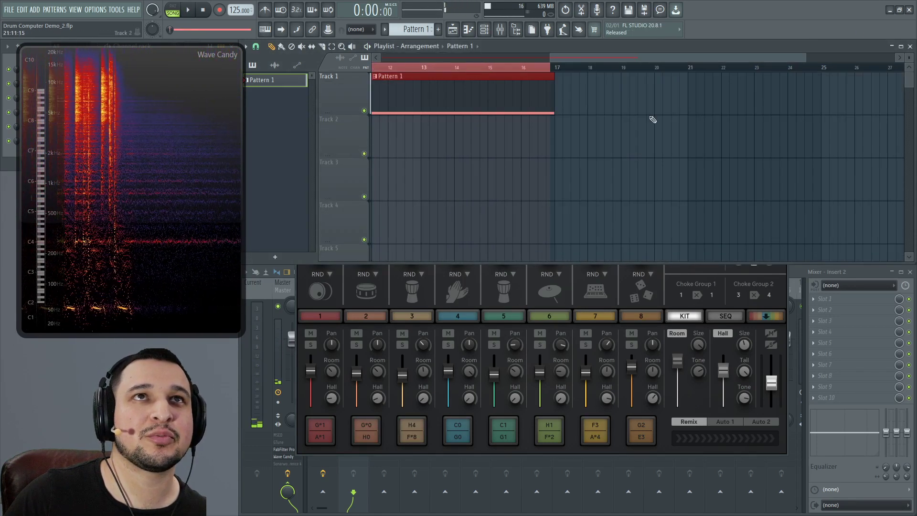
right_click(610, 188)
click(616, 285)
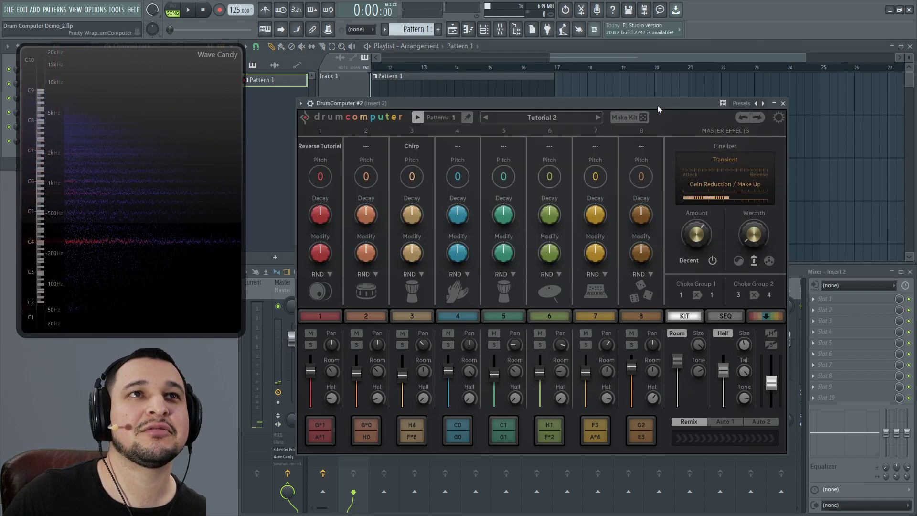
During playback, sweep the Finalizer Amount in Decent mode, switch to Pumpy, and raise the Amount to 99.8%.
key(space)
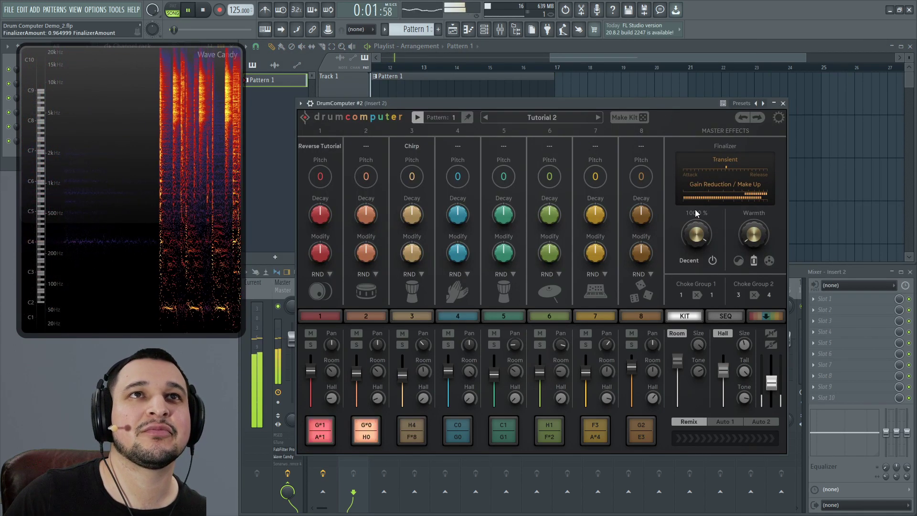
drag(695, 211, 674, 236)
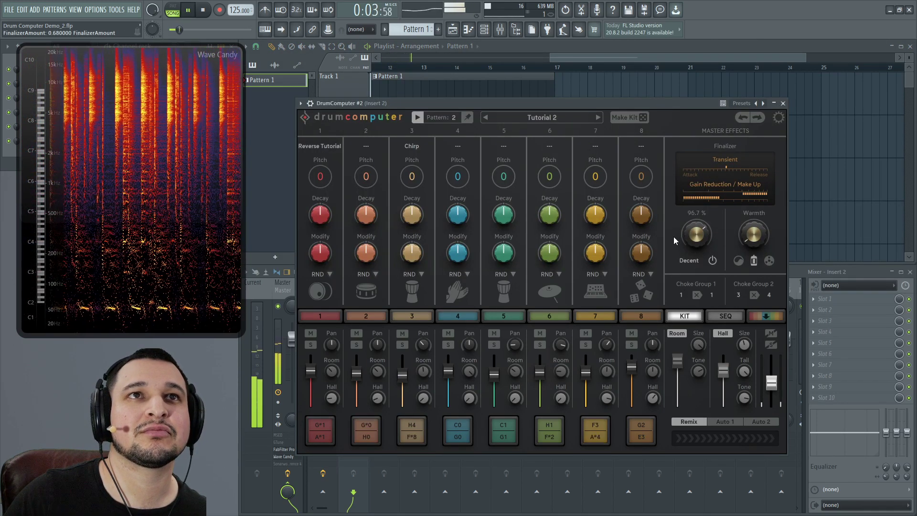
click(689, 261)
click(689, 301)
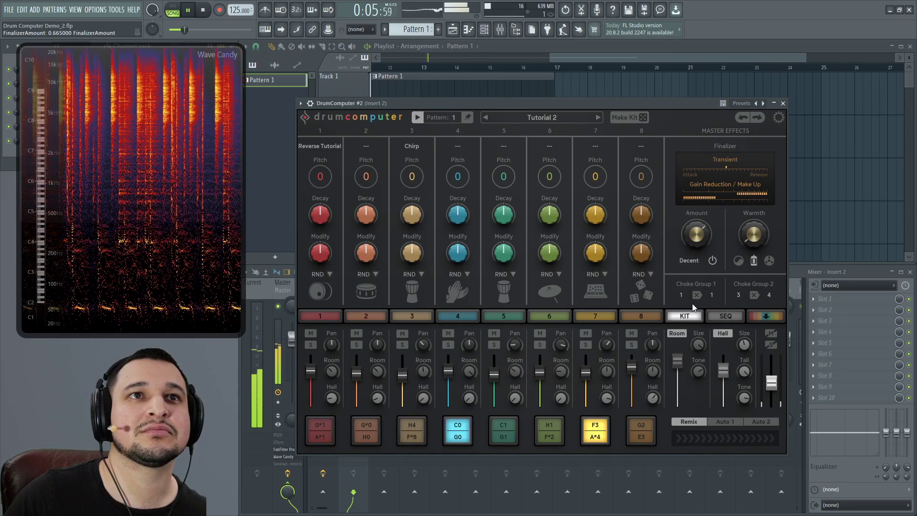
drag(700, 235, 698, 217)
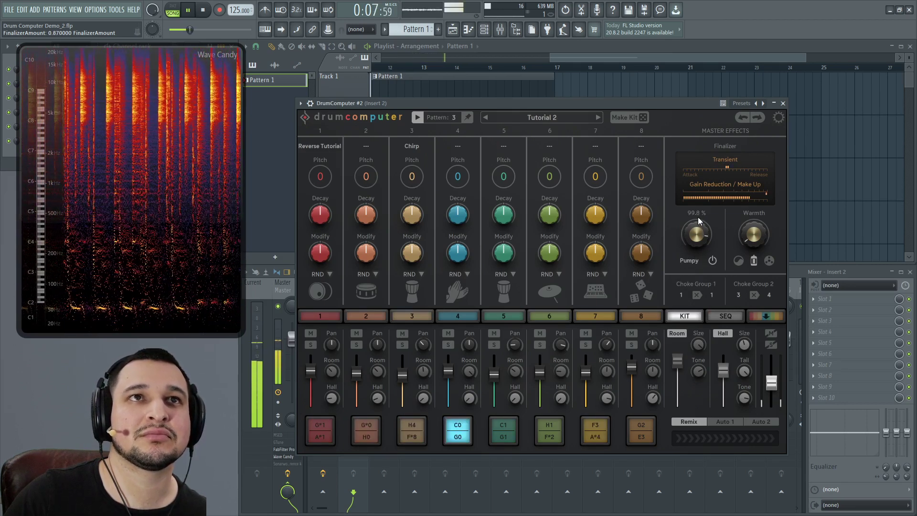
Slightly lower channel 4's mixer level and reduce the Finalizer Amount in Pumpy mode during playback.
ctrl+right_click(610, 90)
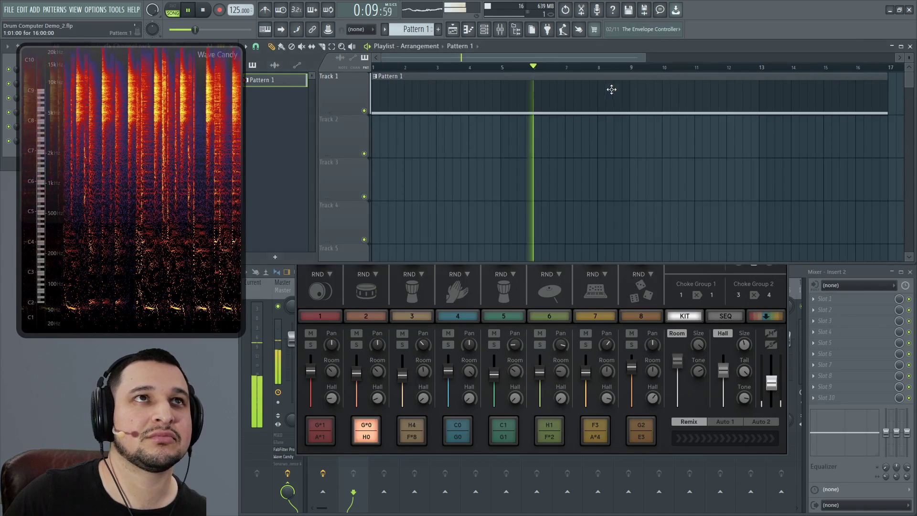
click(663, 288)
mouse_move(688, 244)
mouse_down()
mouse_move(686, 264)
mouse_move(688, 256)
mouse_up()
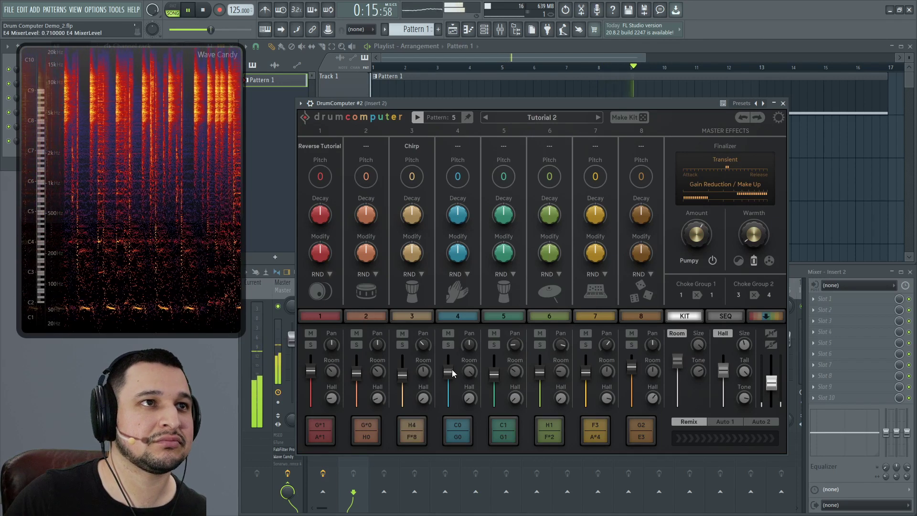
drag(452, 369, 459, 377)
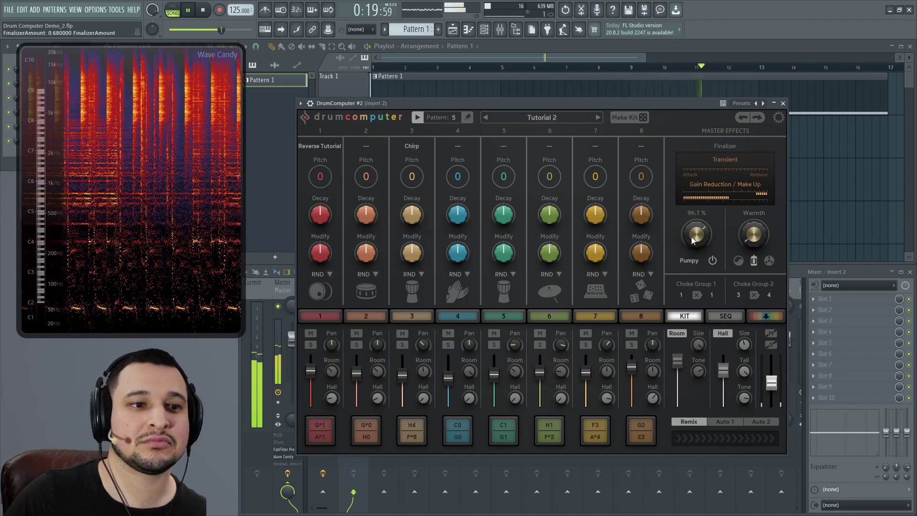
drag(692, 237, 670, 247)
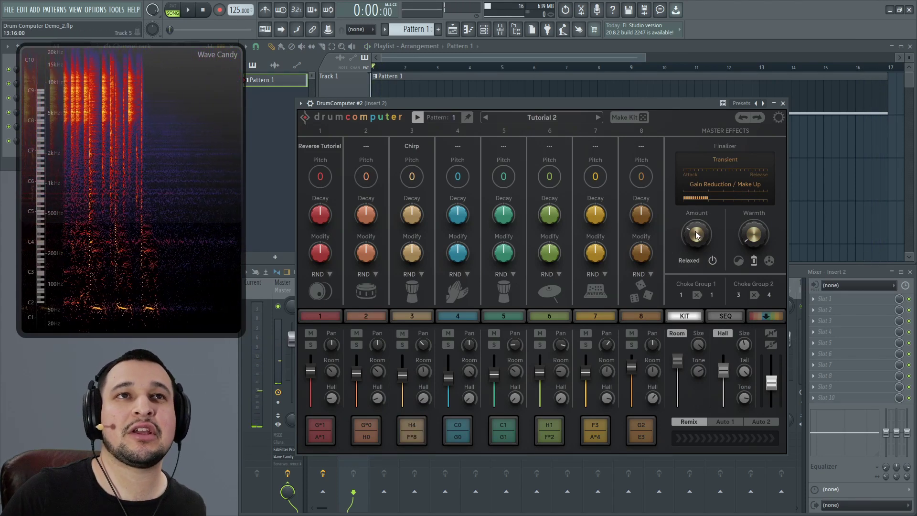
Set the Finalizer to Punchy and sweep its Amount up to 97.7% during playback, bringing it back to around the middle.
click(698, 261)
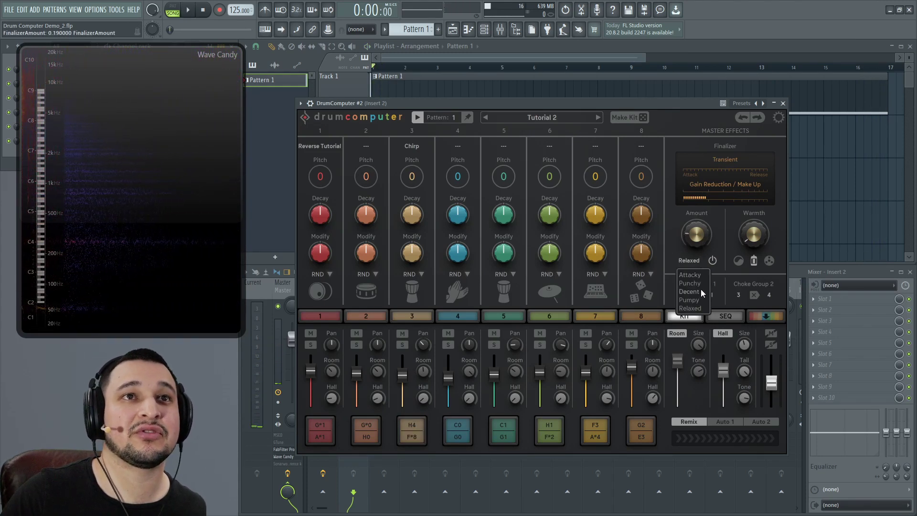
click(689, 283)
key(space)
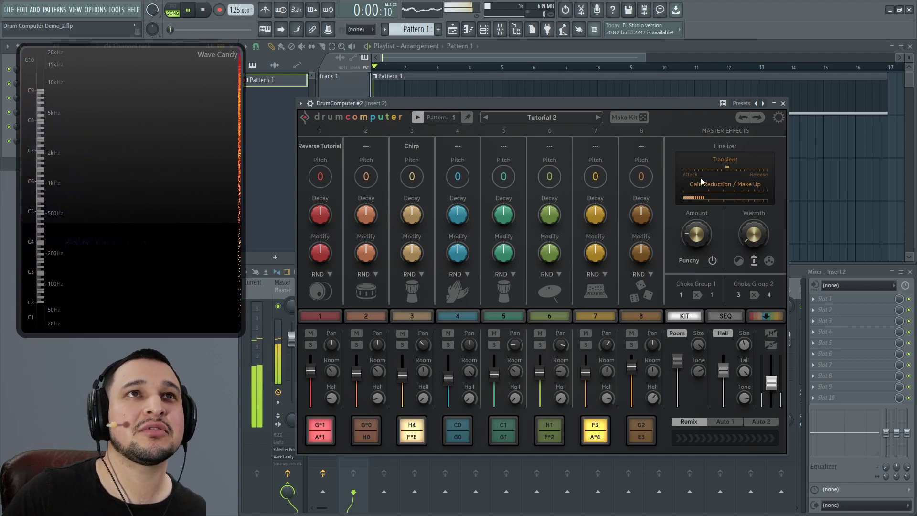
drag(696, 234, 684, 197)
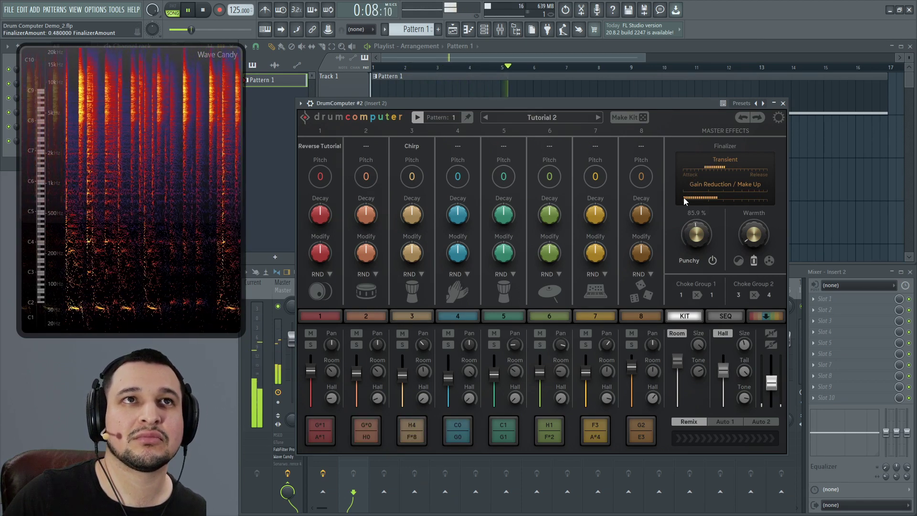
key(space)
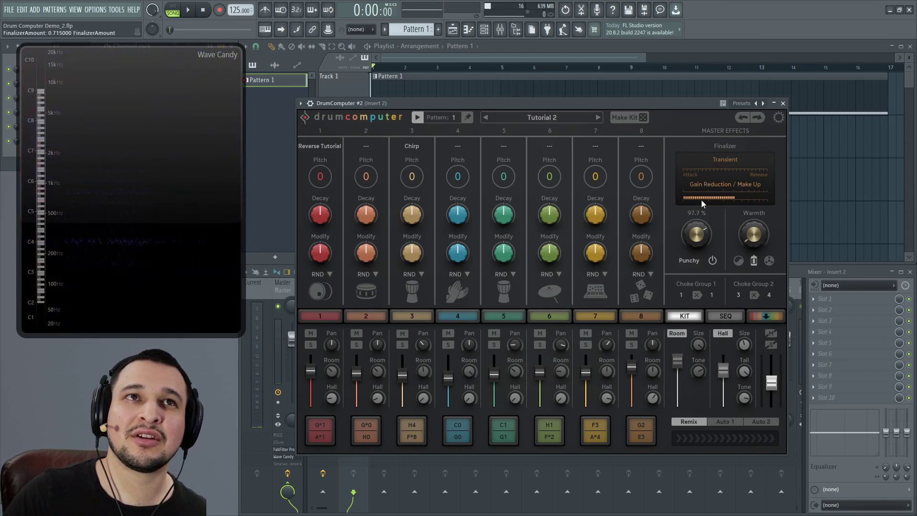
key(space)
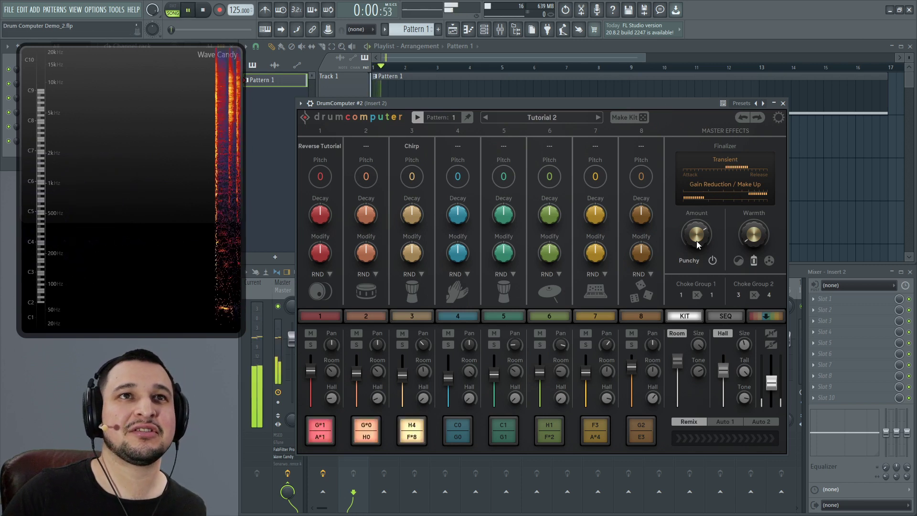
drag(697, 235, 719, 257)
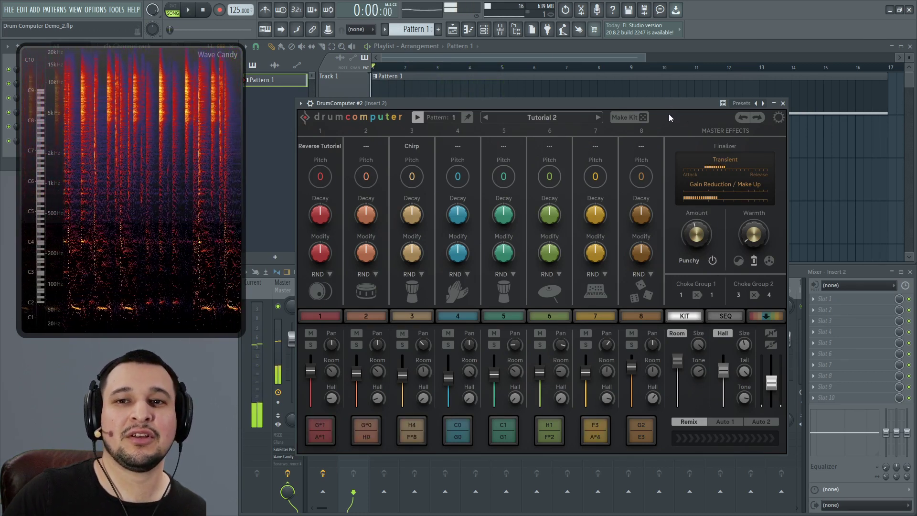
key(space)
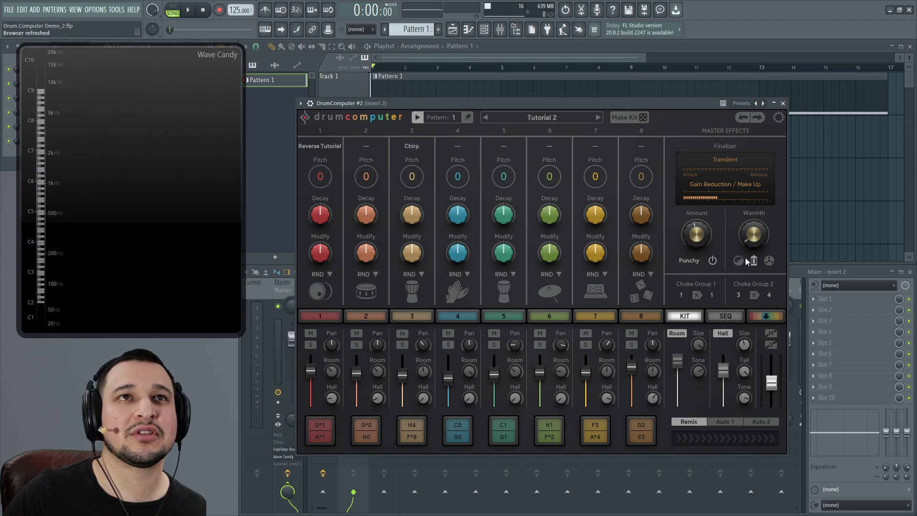
Start playback with the first Finalizer Warmth type selected and raise Warmth to 0.84.
click(715, 92)
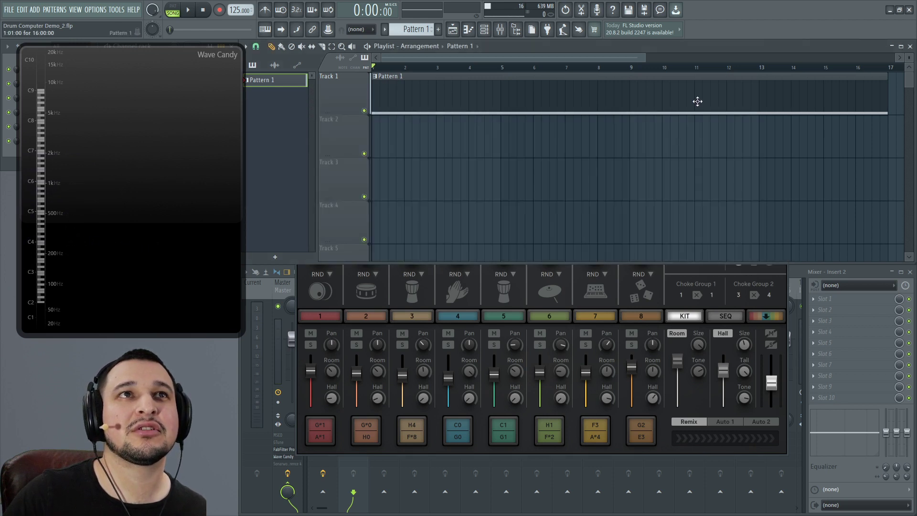
click(725, 283)
key(space)
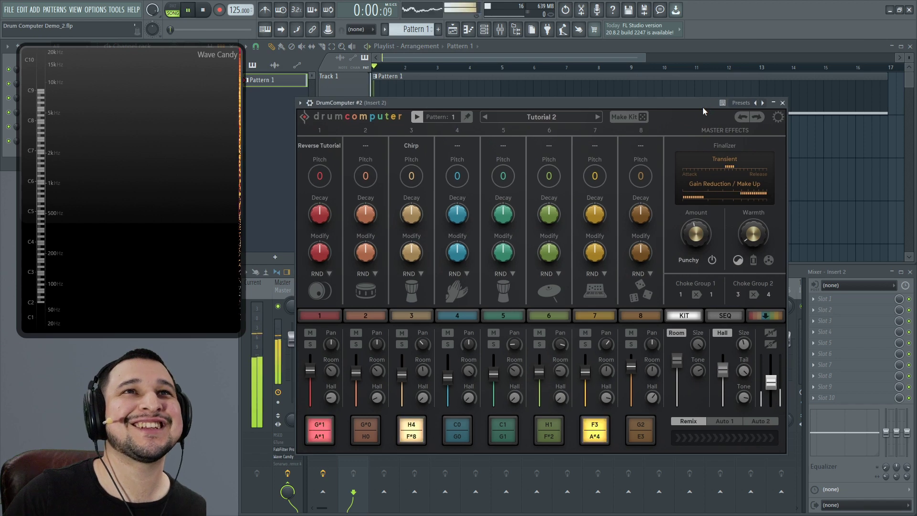
drag(758, 215, 760, 187)
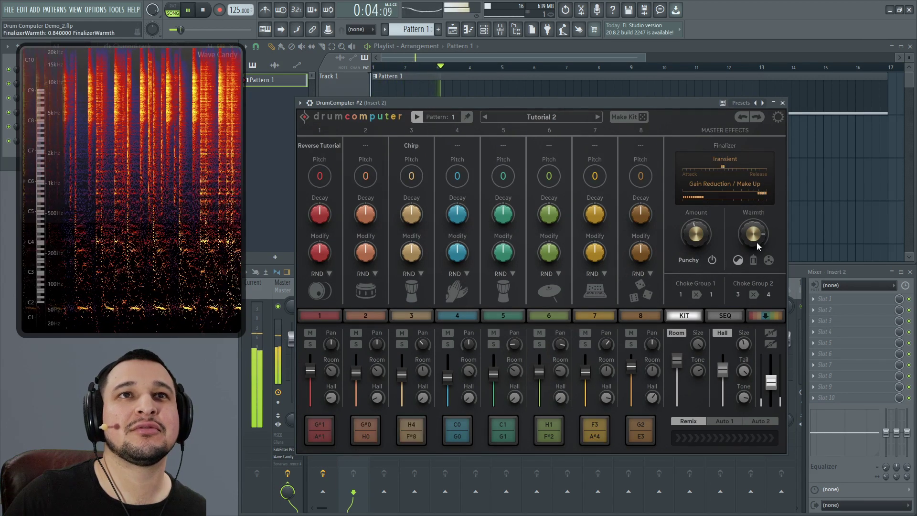
Switch to the second Warmth type, sweep Warmth down to its minimum, and stop playback.
click(751, 264)
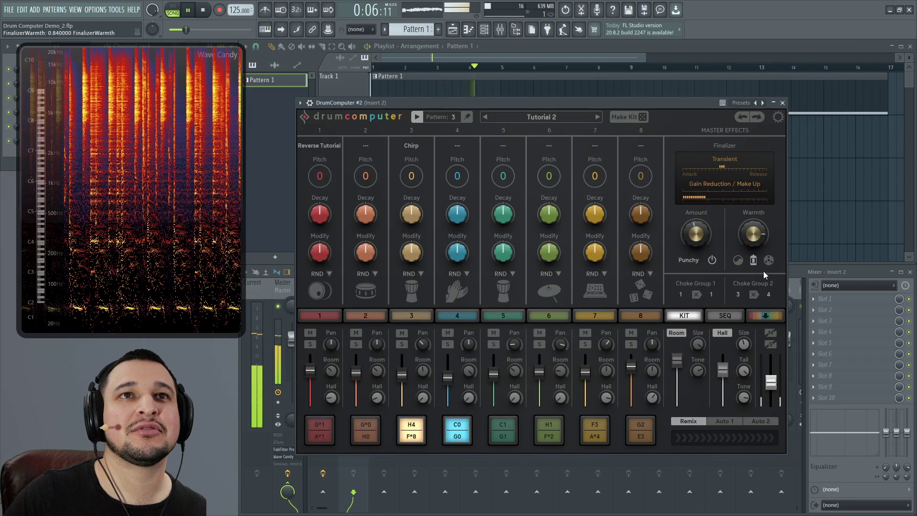
drag(755, 240, 751, 264)
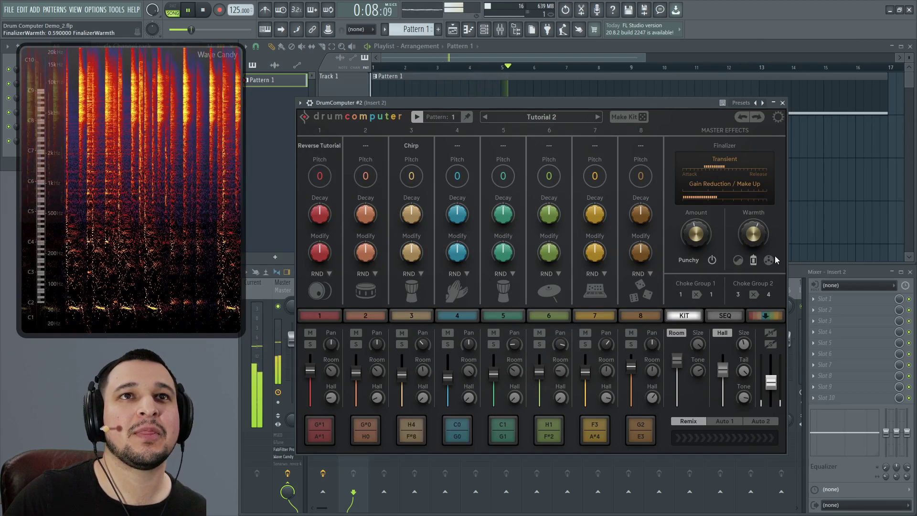
click(702, 94)
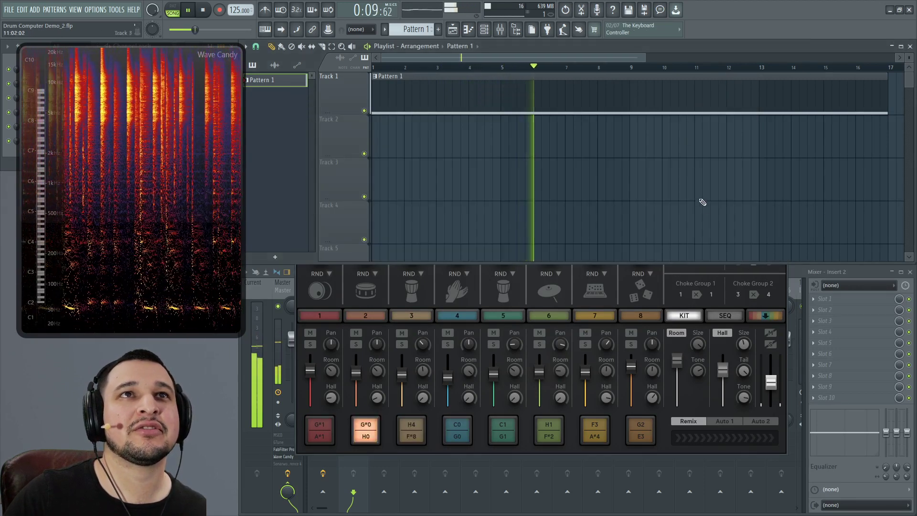
click(719, 271)
key(space)
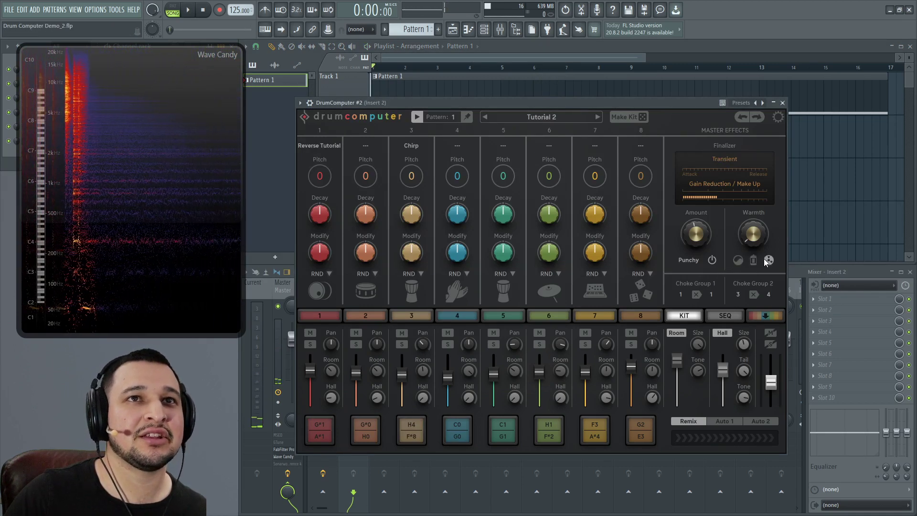
Play the kit with the third Warmth type, raise Warmth high, and stop playback.
key(space)
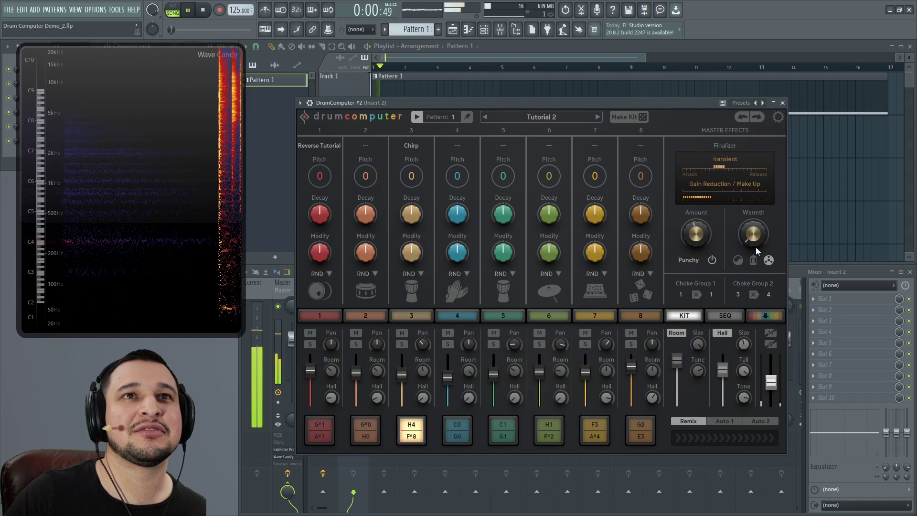
drag(747, 195, 744, 140)
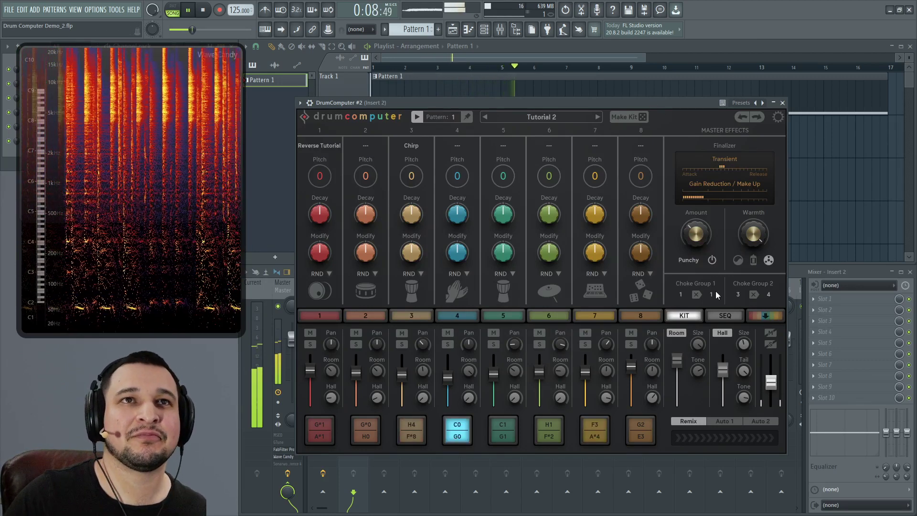
key(space)
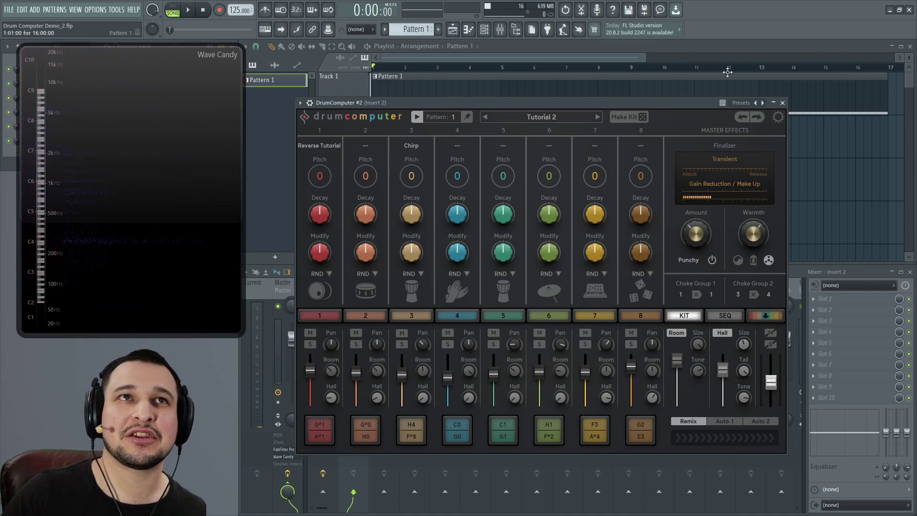
Play the kit with the third Warmth type and lower the Finalizer's Warmth to 42.5%.
click(707, 95)
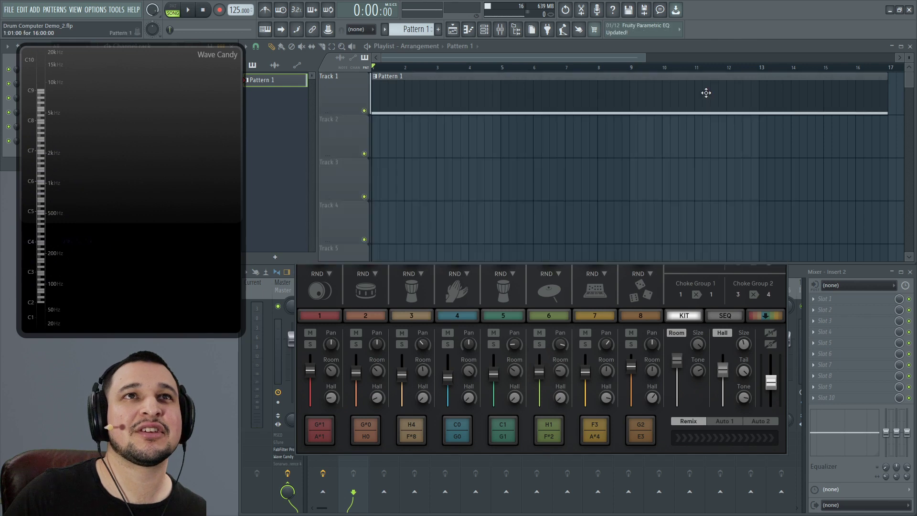
click(743, 283)
key(space)
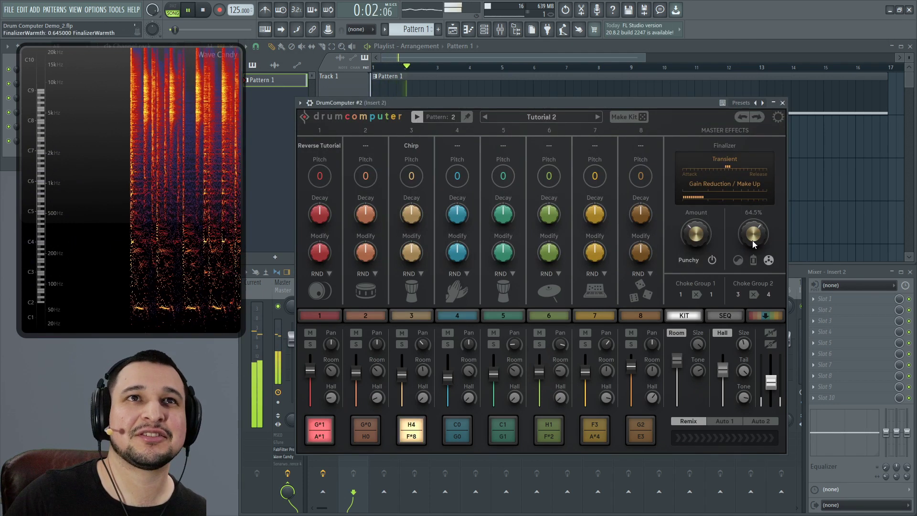
drag(753, 241, 732, 282)
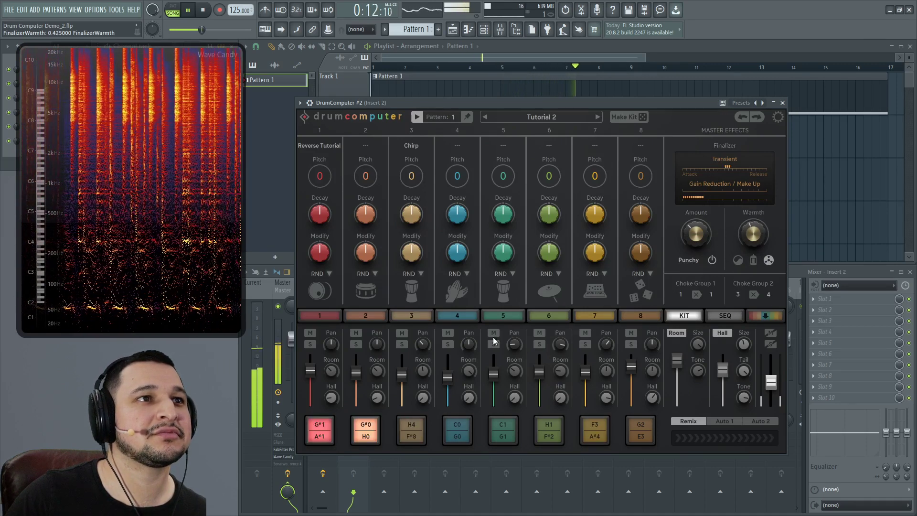
drag(448, 383, 445, 383)
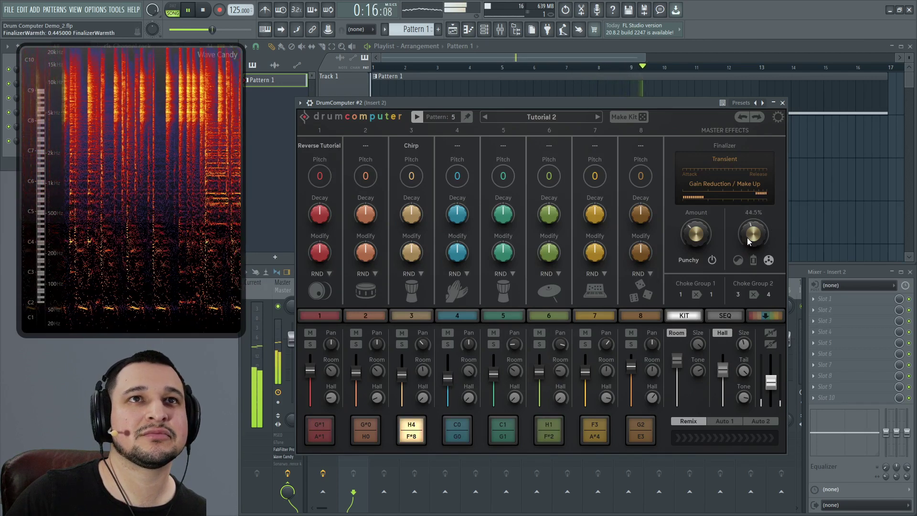
Raise the Finalizer's Warmth to 0.94 and reduce its Amount, keeping the third Warmth type.
drag(747, 237, 723, 190)
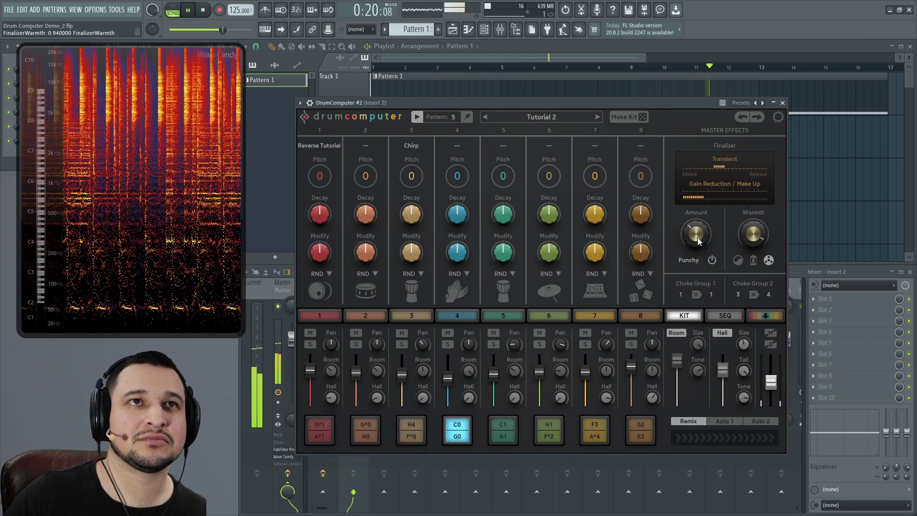
drag(697, 237, 687, 256)
key(space)
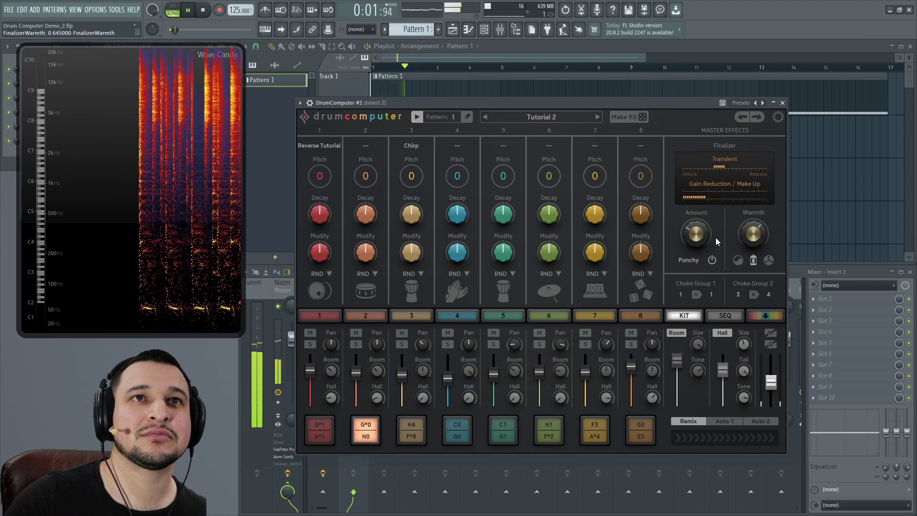
With the second Warmth type, sweep the Finalizer's Amount up to 96.9% during playback and bring it back down.
drag(706, 233, 690, 202)
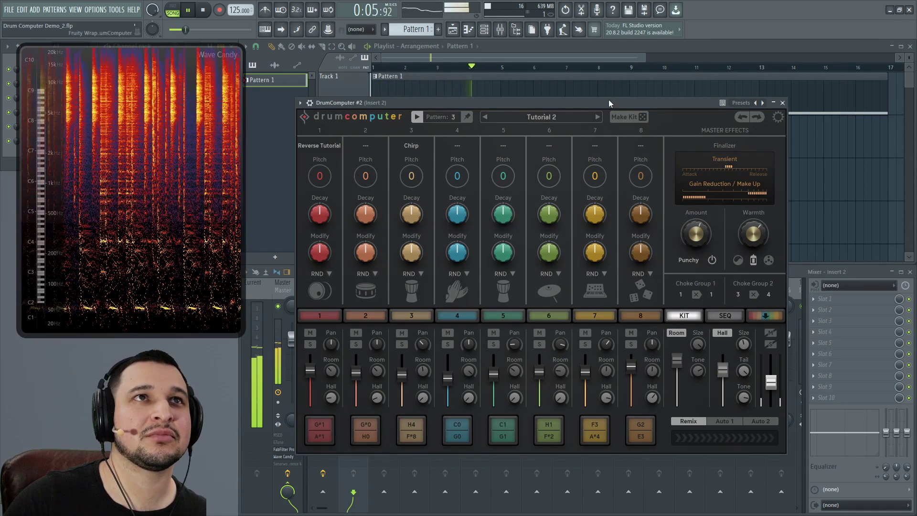
key(space)
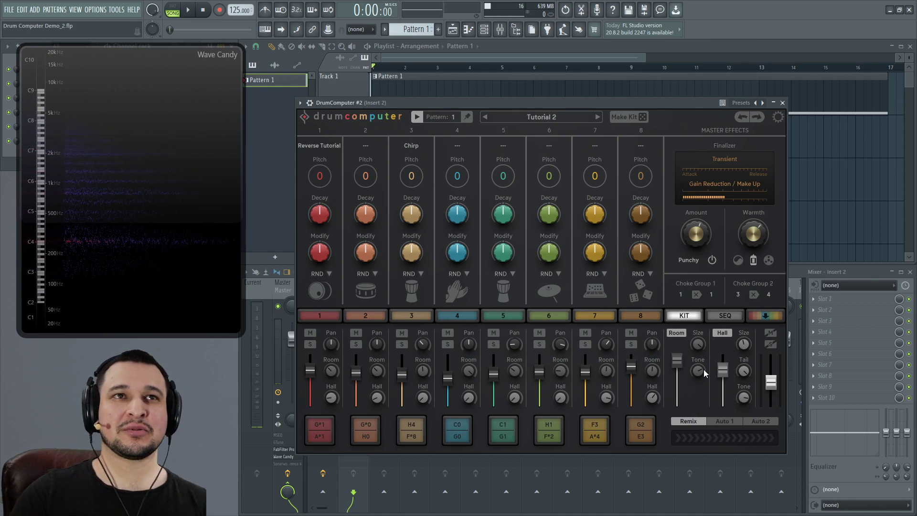
key(space)
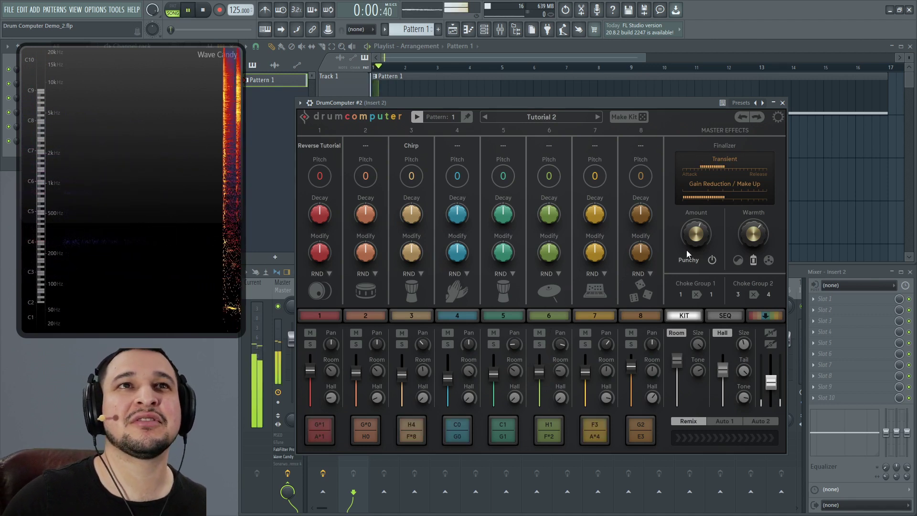
mouse_move(701, 223)
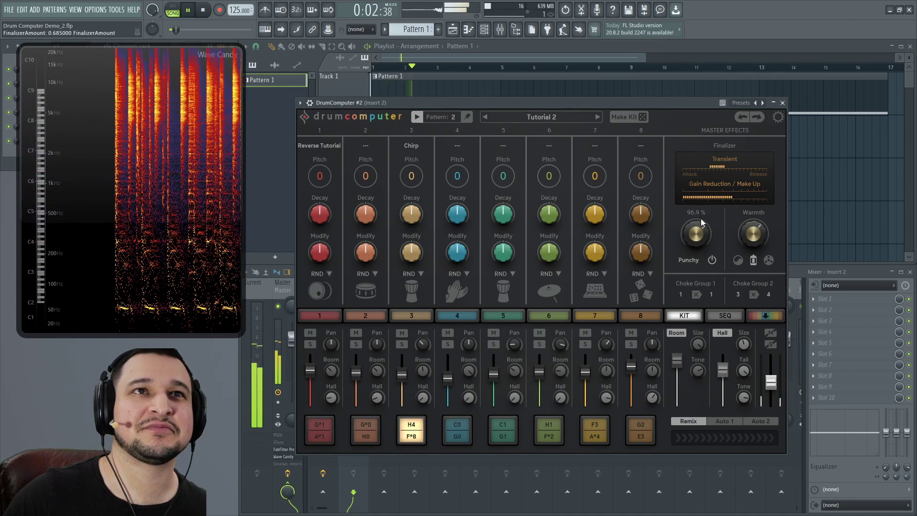
drag(701, 222, 694, 241)
Set the Finalizer's Warmth to 42.5% and its Amount to 0.37, and stop playback.
mouse_move(755, 242)
mouse_down()
mouse_move(746, 202)
mouse_move(749, 248)
mouse_up()
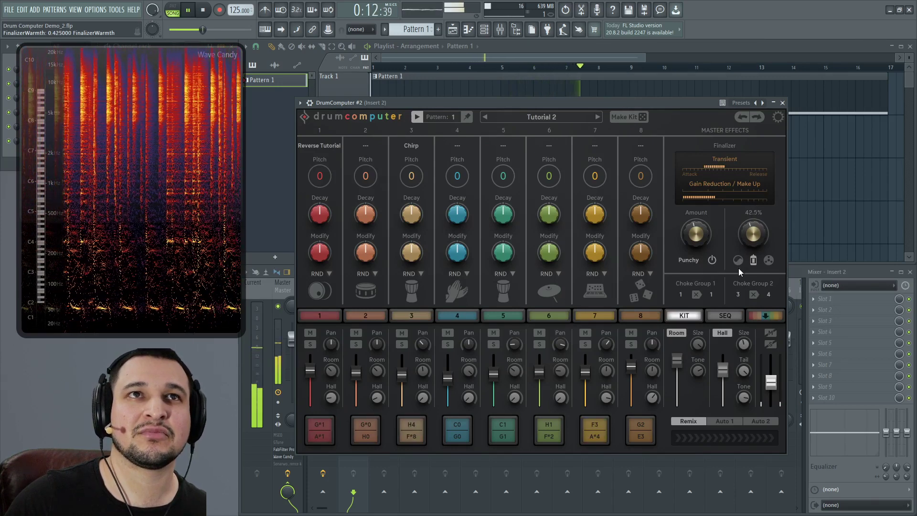
click(700, 239)
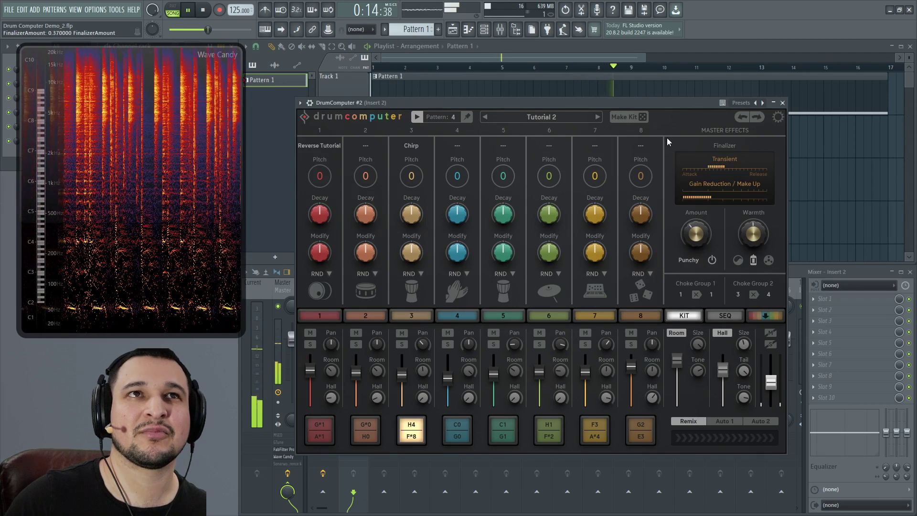
key(space)
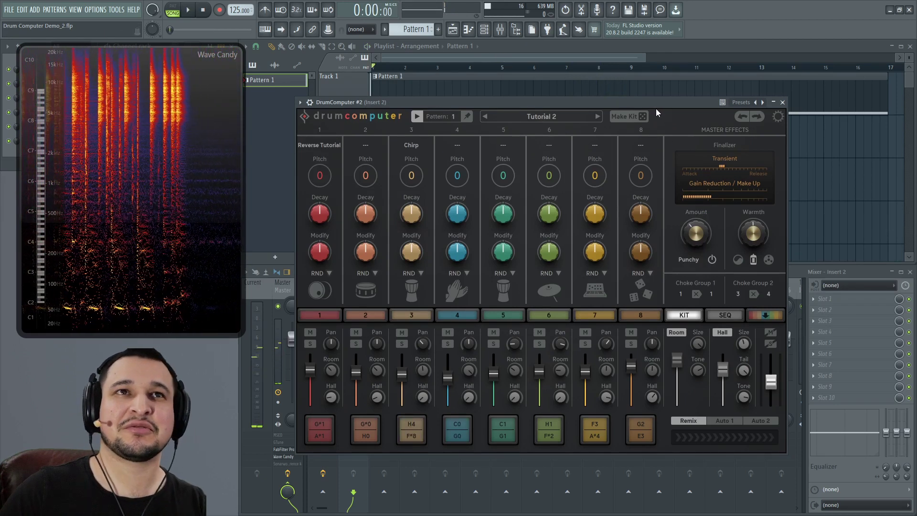
Play the kit with the first Warmth type, raising Warmth to 100% and lowering Amount to 0.19.
drag(750, 241, 752, 251)
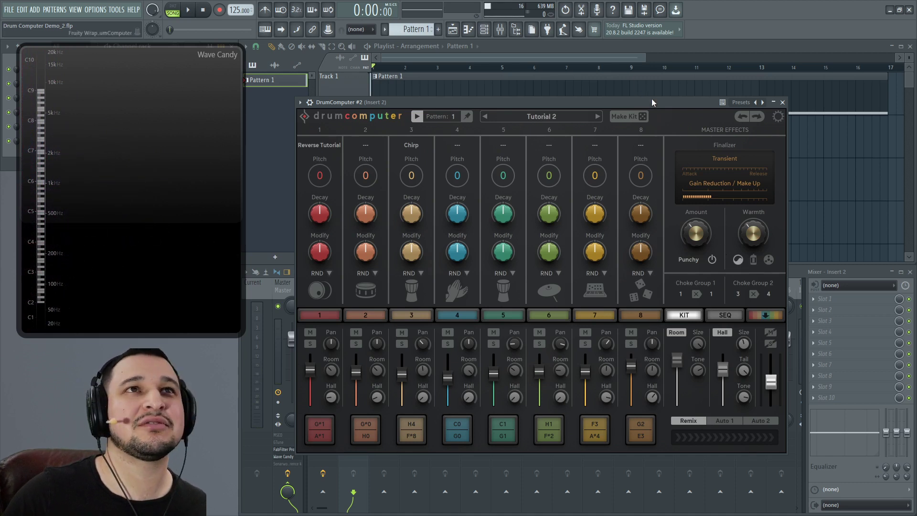
key(space)
drag(755, 238, 741, 176)
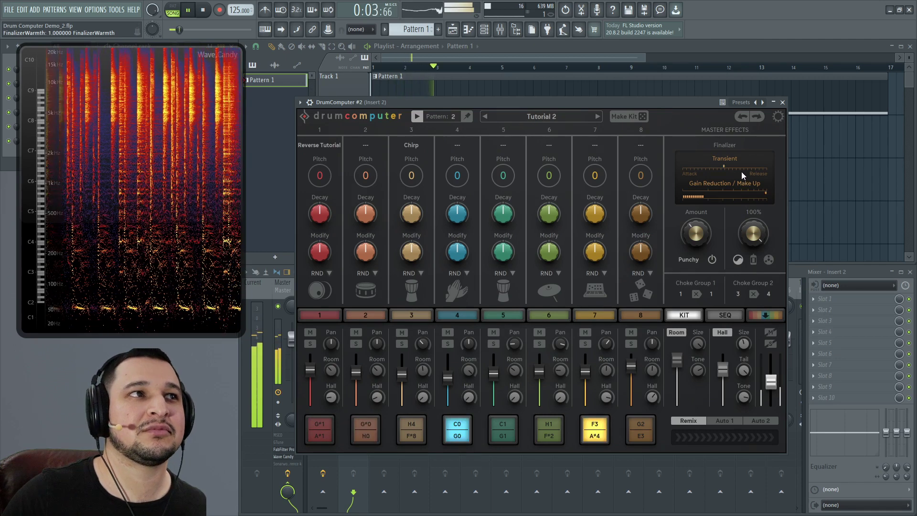
drag(708, 234, 702, 249)
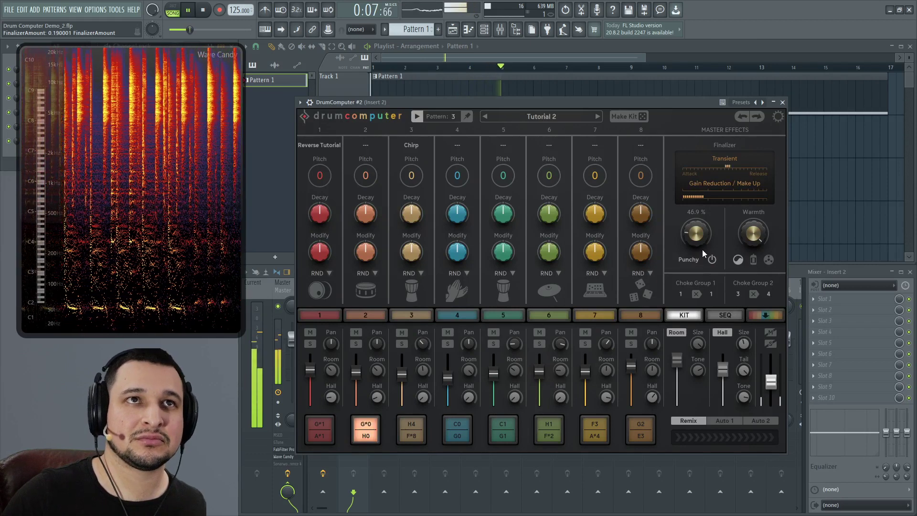
Switch the Finalizer to Relaxed, raise its Amount slightly during playback, and stop the kit.
click(695, 259)
click(689, 307)
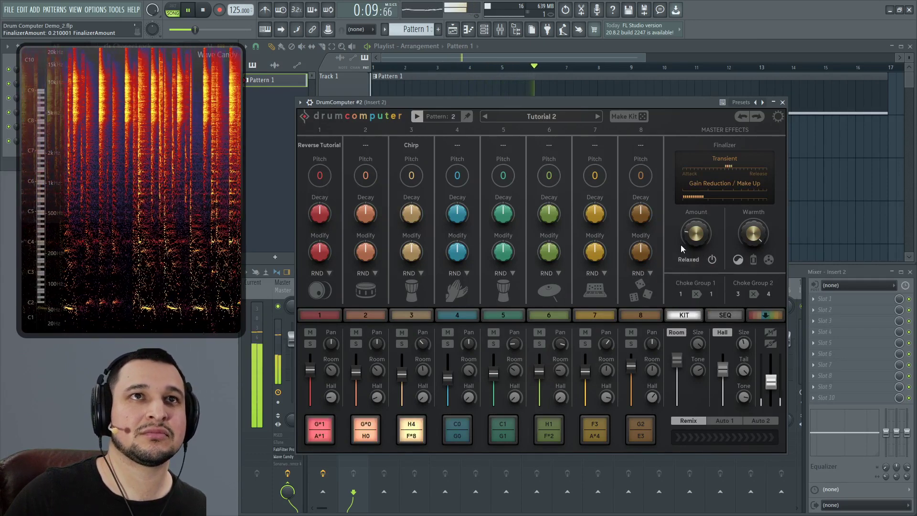
drag(696, 235, 696, 231)
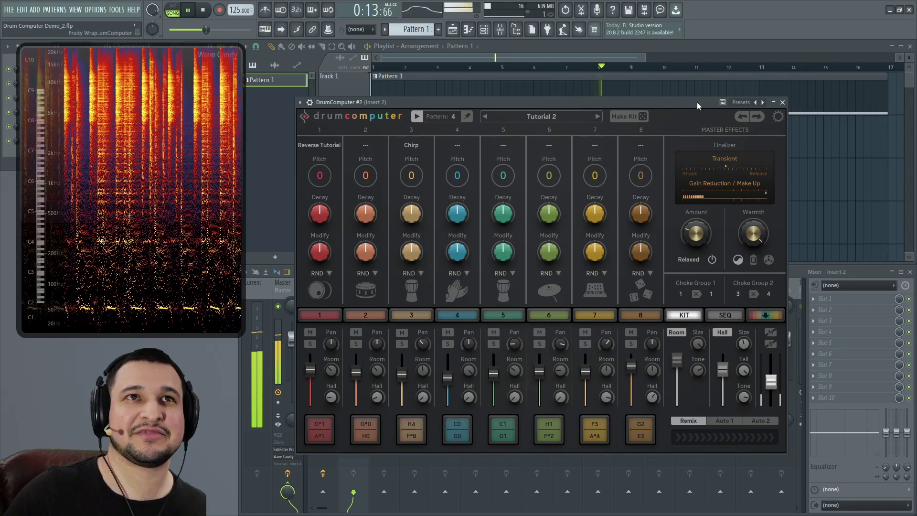
key(space)
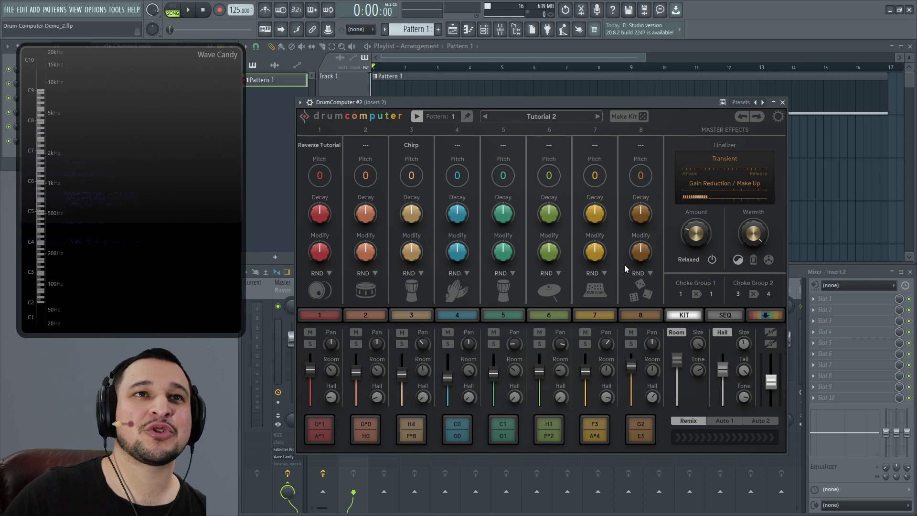
Audition the channel 4 and channel 1 pads to compare the sounds for Choke Group 1.
click(714, 295)
click(686, 283)
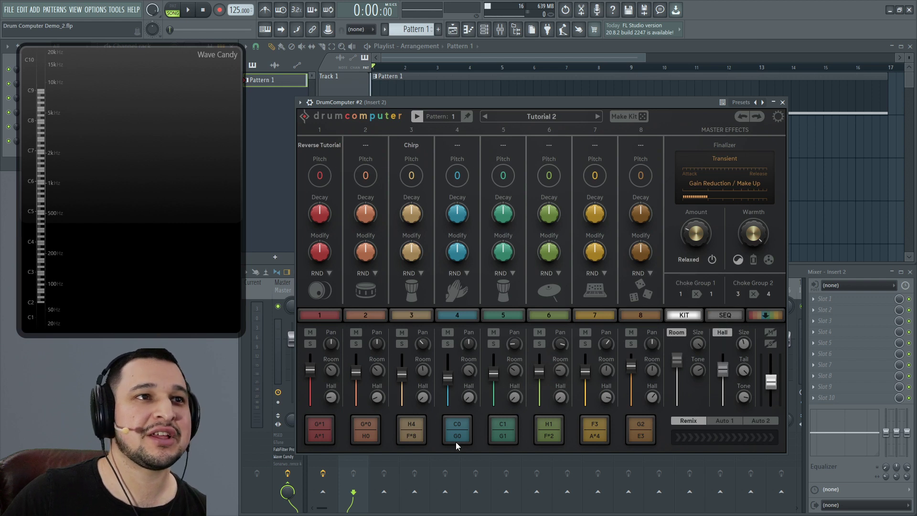
click(451, 437)
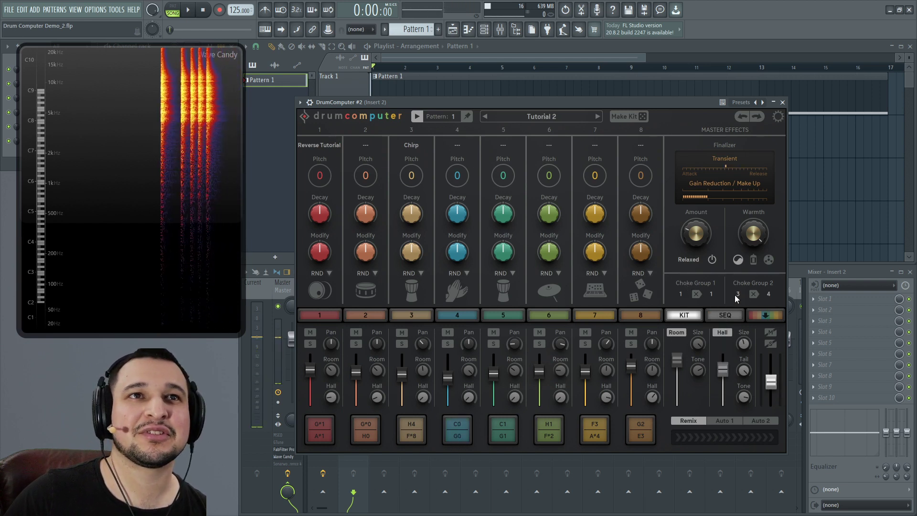
click(456, 436)
click(326, 428)
click(456, 431)
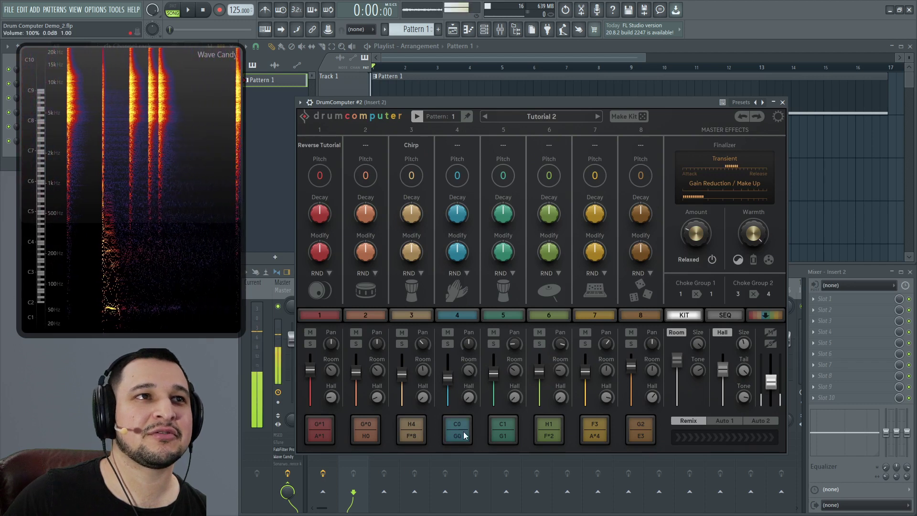
Set Choke Group 1 so channel 4 chokes channel 1, and raise channel 4's Decay to 0.55 during playback.
click(680, 294)
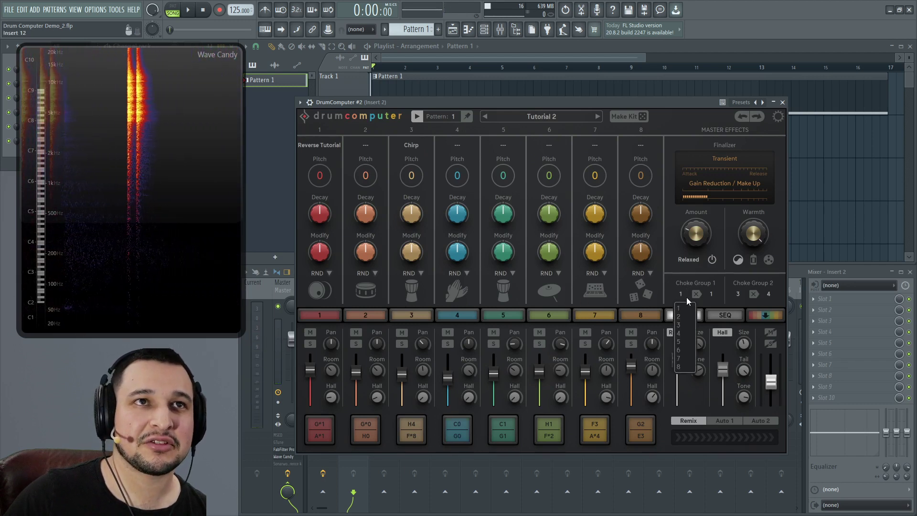
click(686, 333)
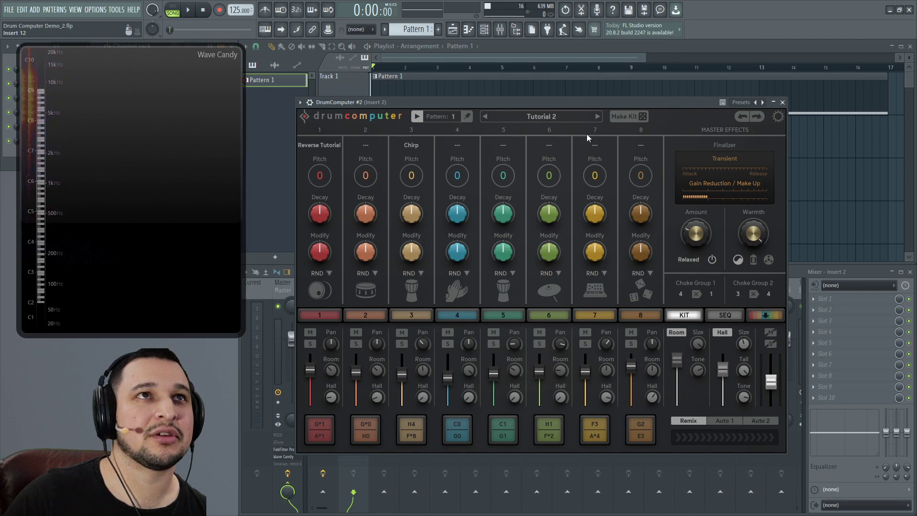
key(space)
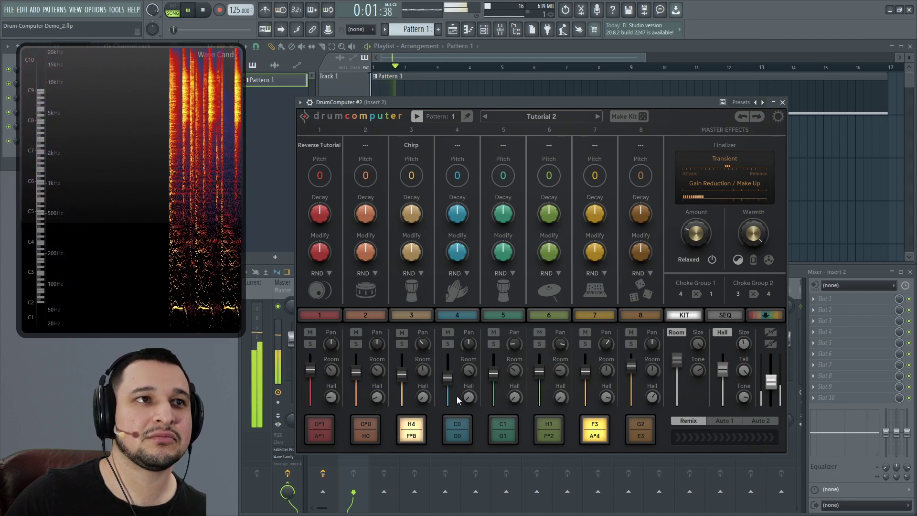
drag(459, 205, 486, 207)
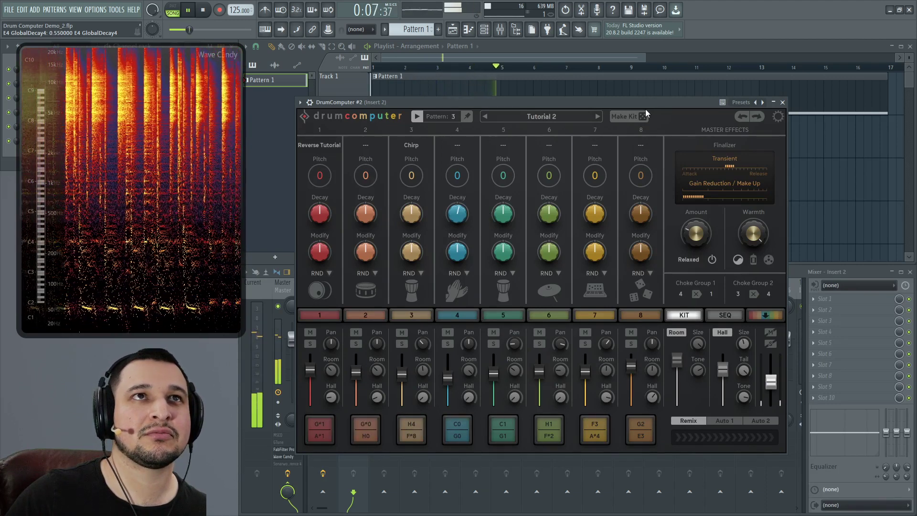
key(space)
Set Choke Group 1 so channel 1 chokes channel 4, and audition it with channel 4's Decay raised to 43.0%.
click(681, 300)
click(683, 307)
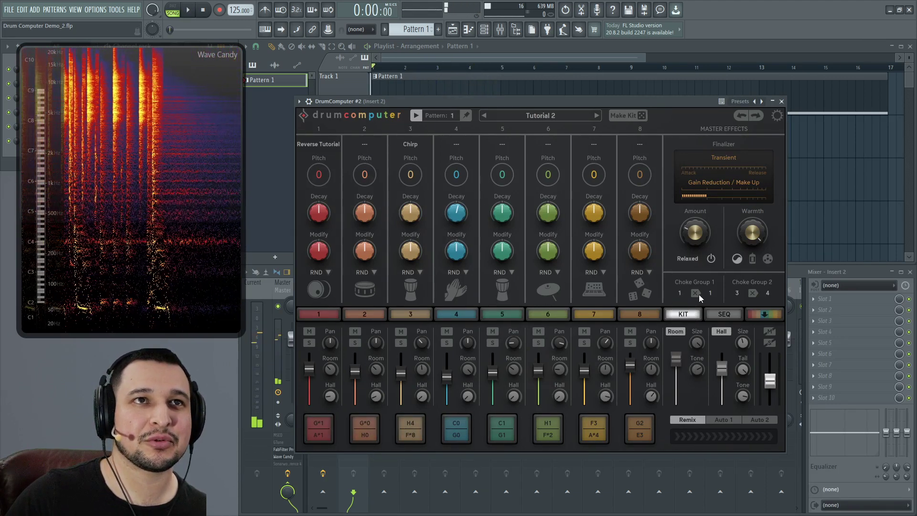
click(710, 293)
click(720, 333)
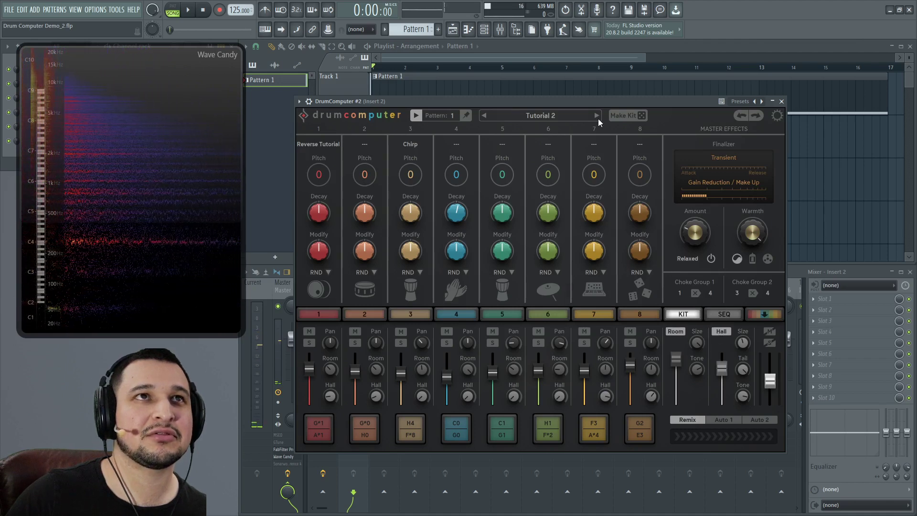
key(space)
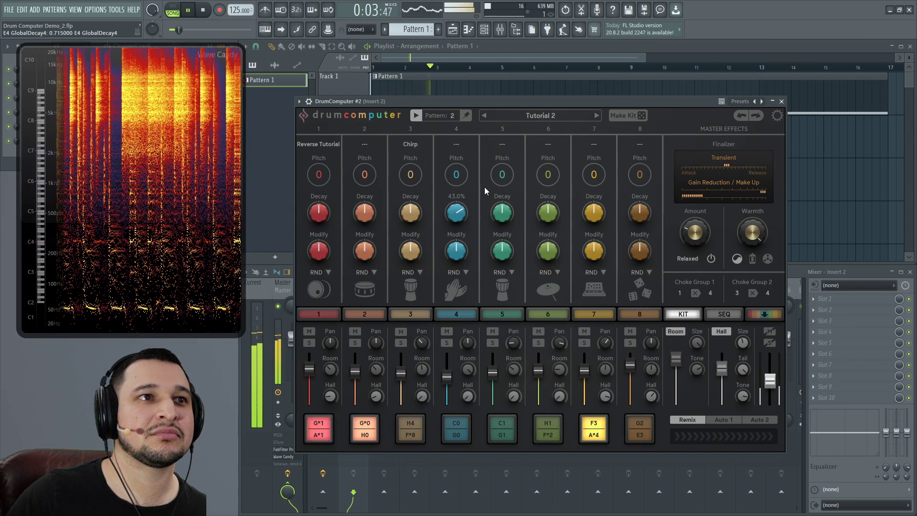
key(space)
Set Choke Group 1 back to channel 4 choking channel 1, and play it while sweeping channel 4's Decay up to 64.0% and down to 0.685.
click(684, 289)
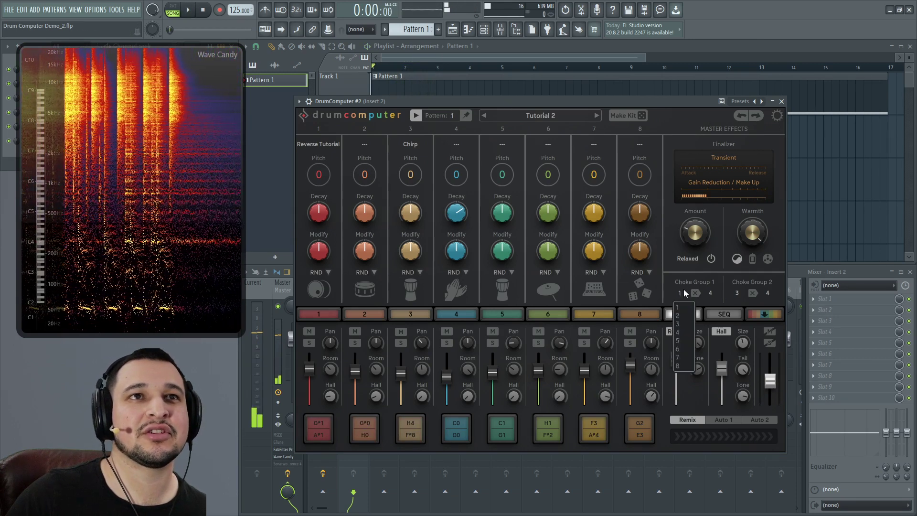
click(682, 332)
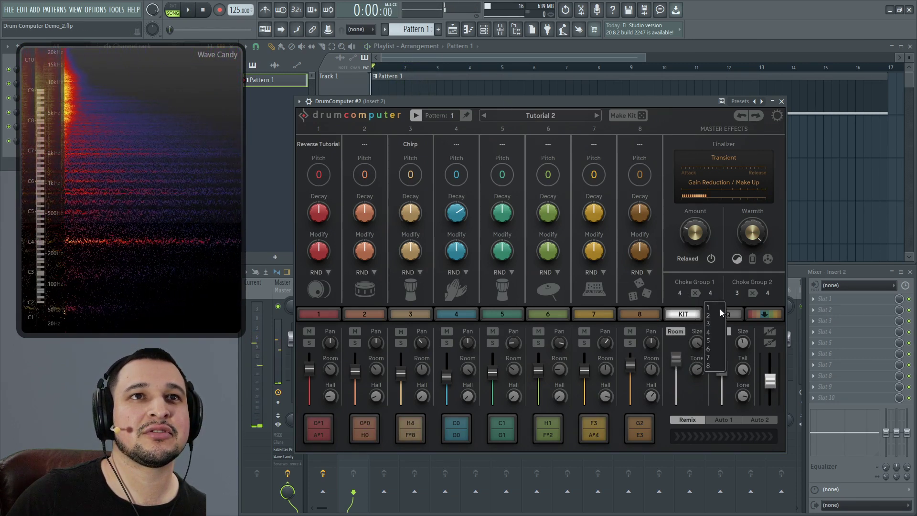
drag(565, 99, 566, 98)
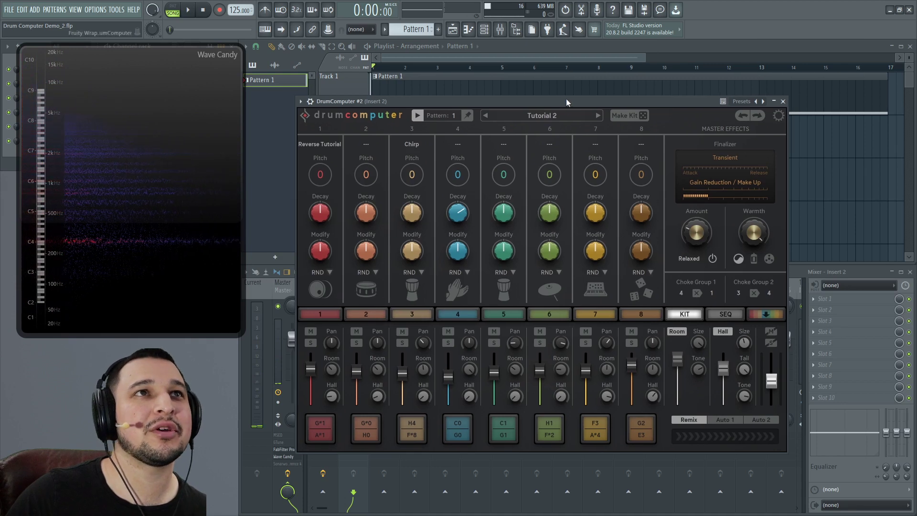
key(space)
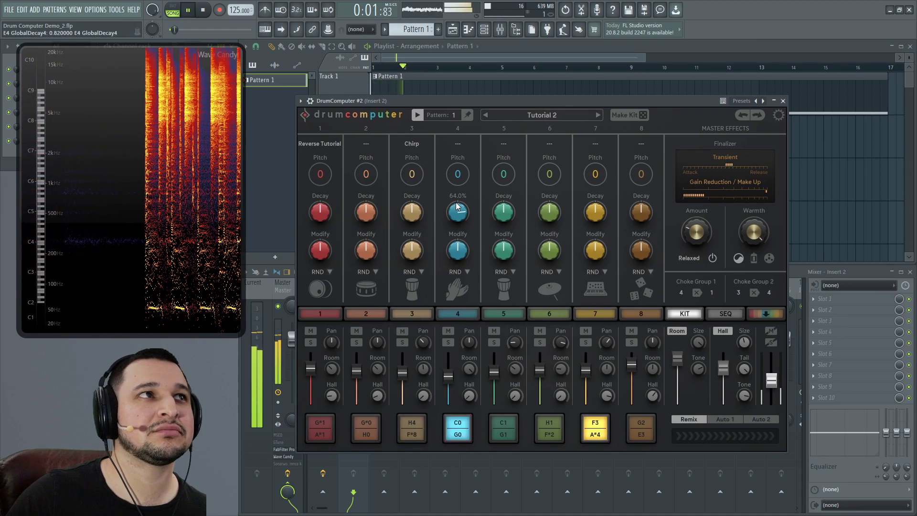
drag(457, 209, 458, 230)
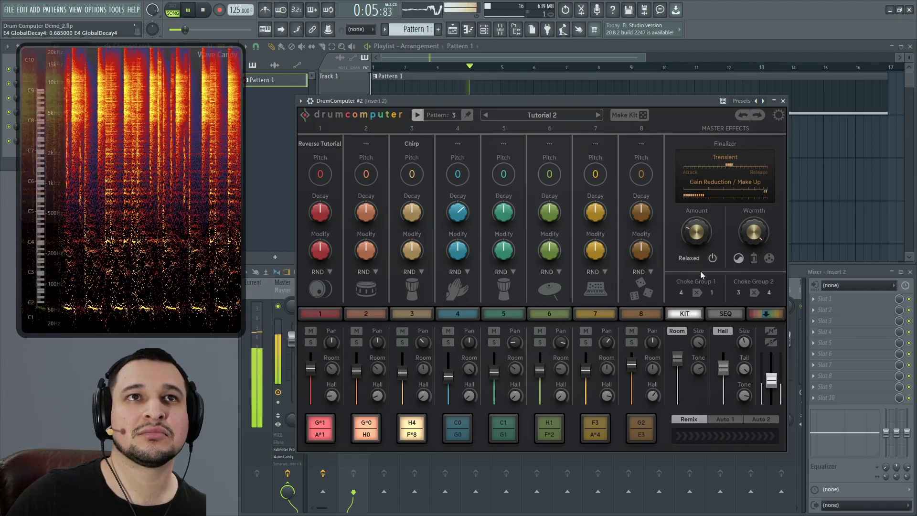
key(space)
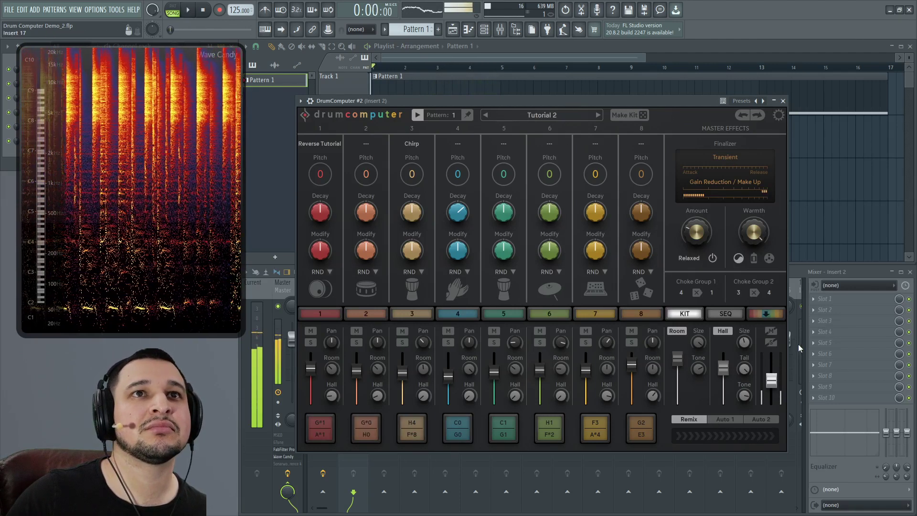
Set Choke Group 2 so channel 2 chokes channel 3, and audition the choke by playing the pattern.
click(739, 291)
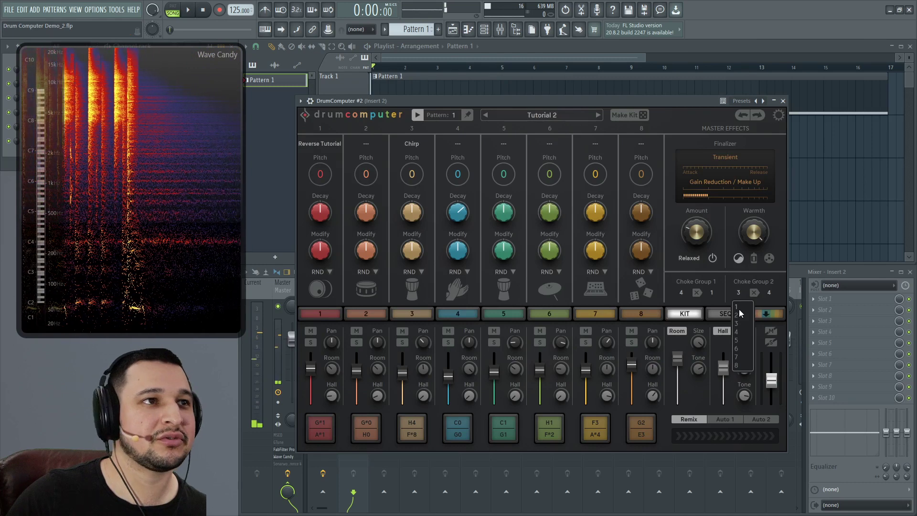
click(741, 314)
click(770, 293)
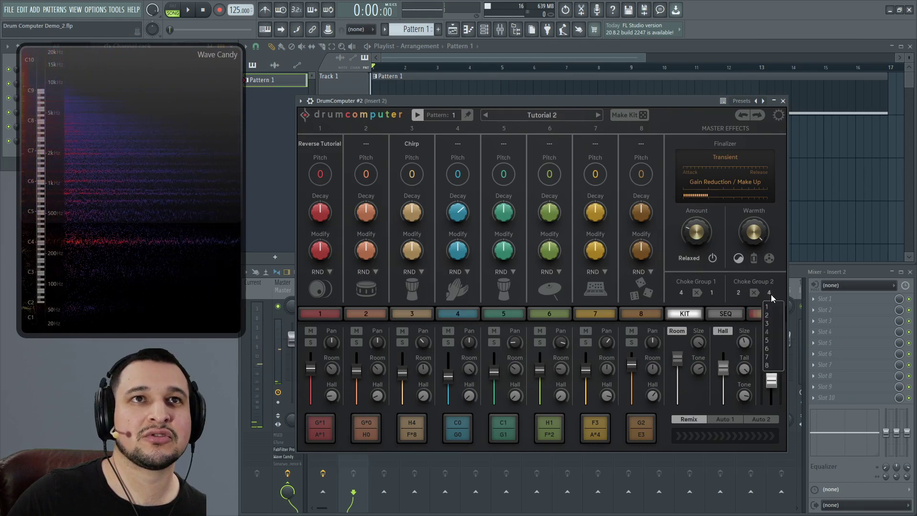
click(769, 323)
click(597, 94)
key(space)
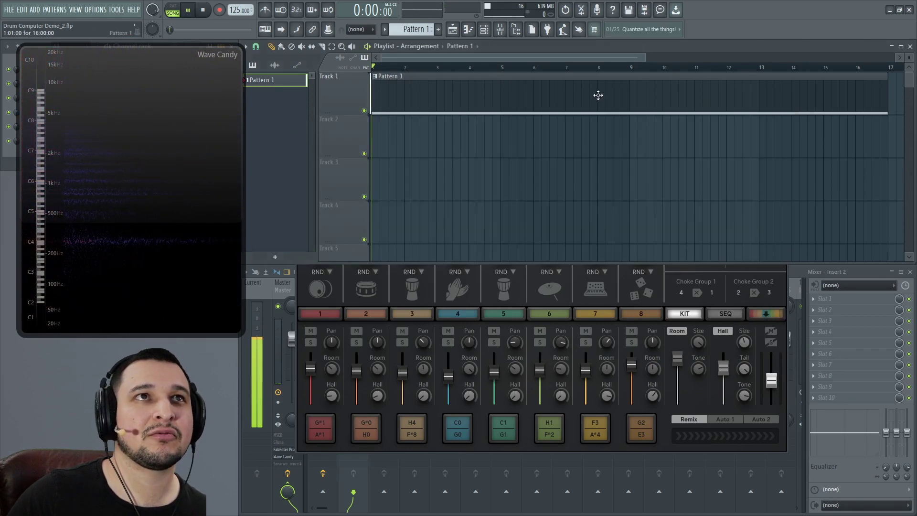
click(663, 302)
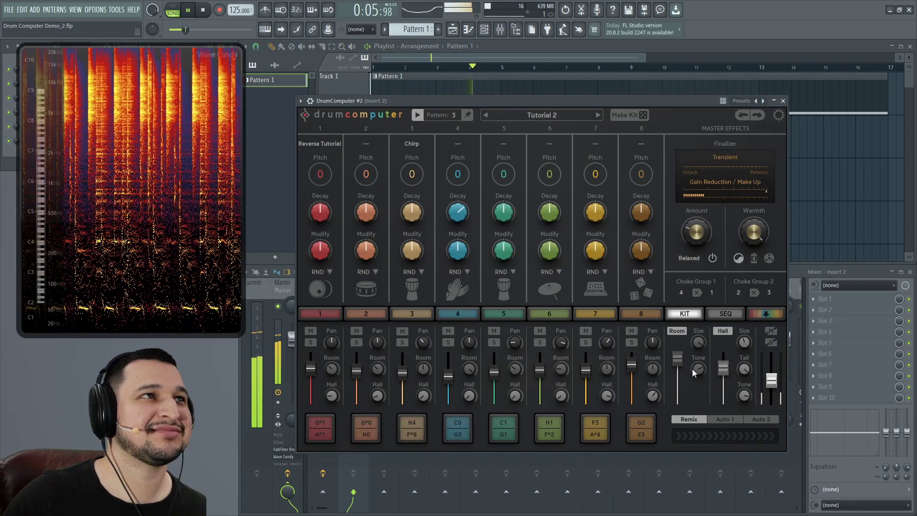
drag(601, 106, 601, 105)
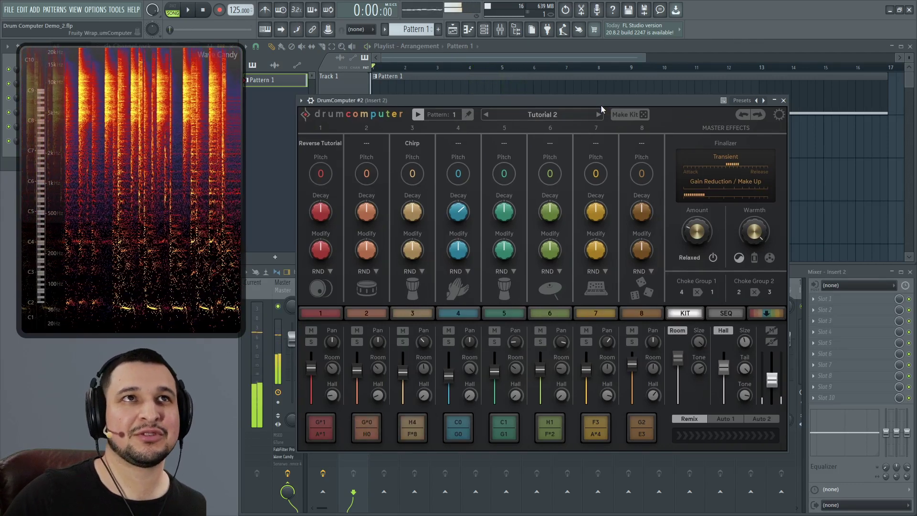
key(space)
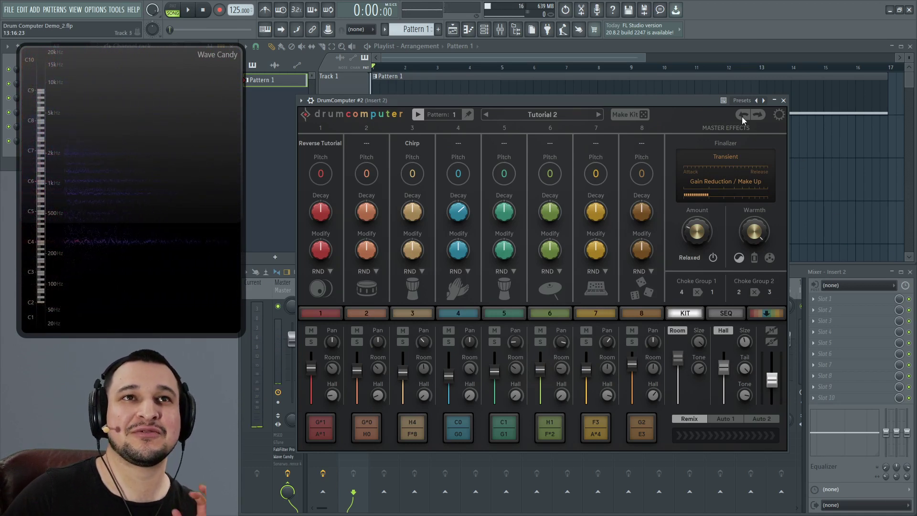
Lower the Finalizer's Warmth and set its Amount to 0.315, auditioning the pattern between adjustments.
drag(746, 244, 761, 278)
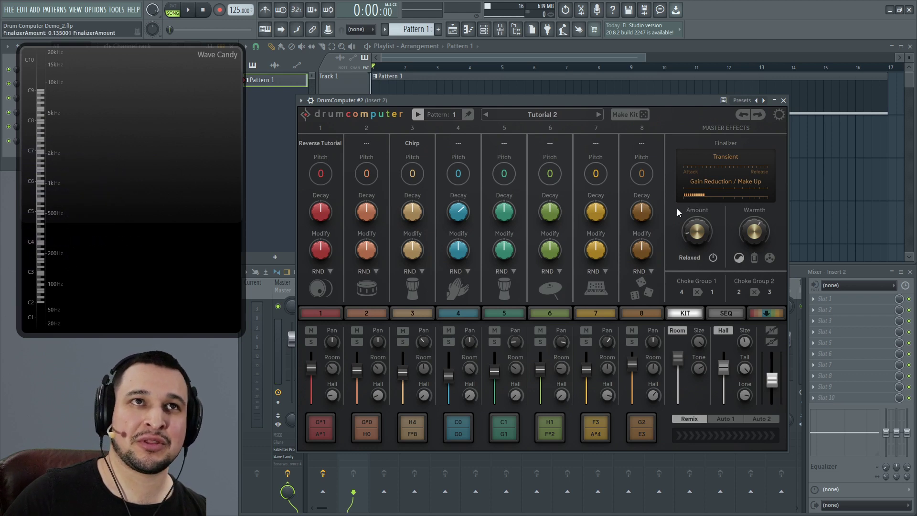
key(space)
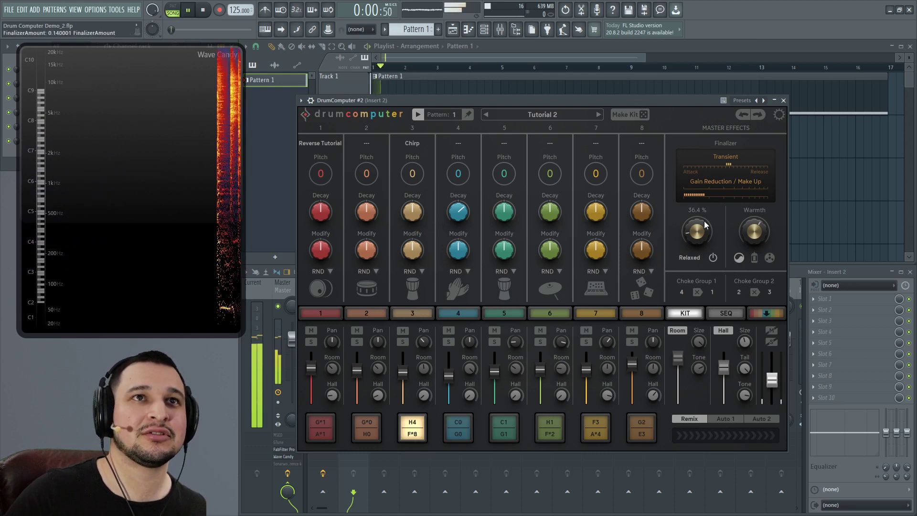
drag(691, 207, 703, 218)
drag(759, 227, 758, 214)
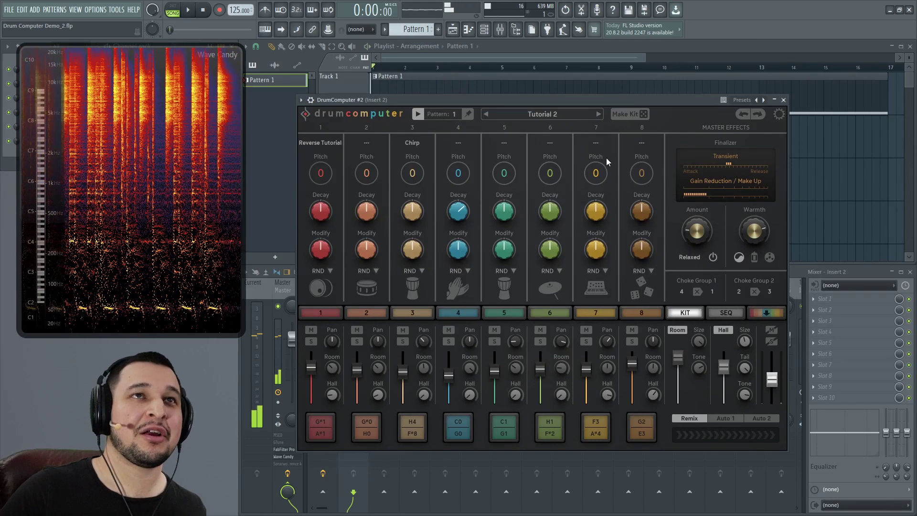
key(space)
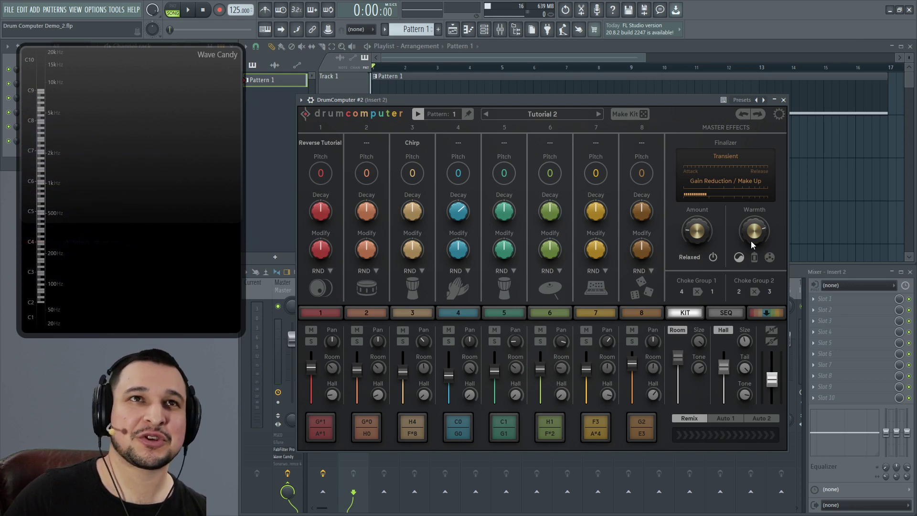
drag(751, 240, 748, 300)
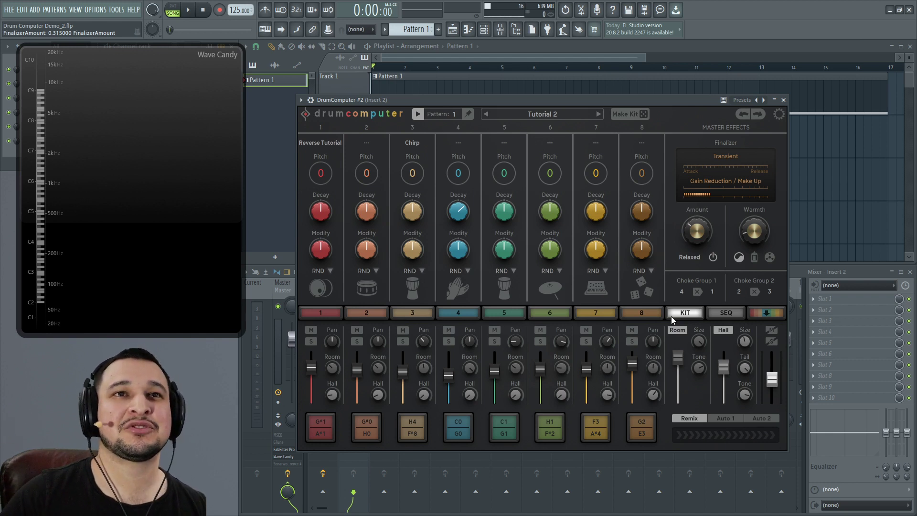
View channel 1's engine page, the sequencer page, and the pattern chain and key mapping section.
click(311, 315)
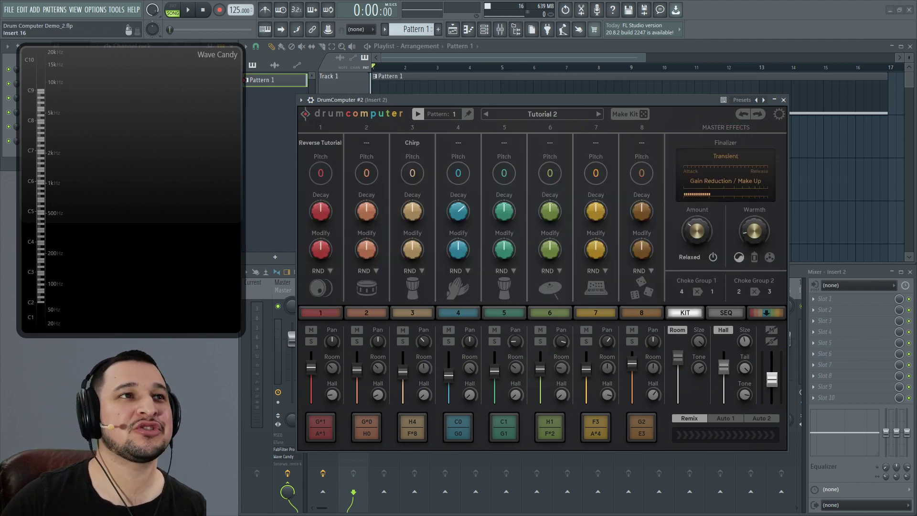
click(320, 313)
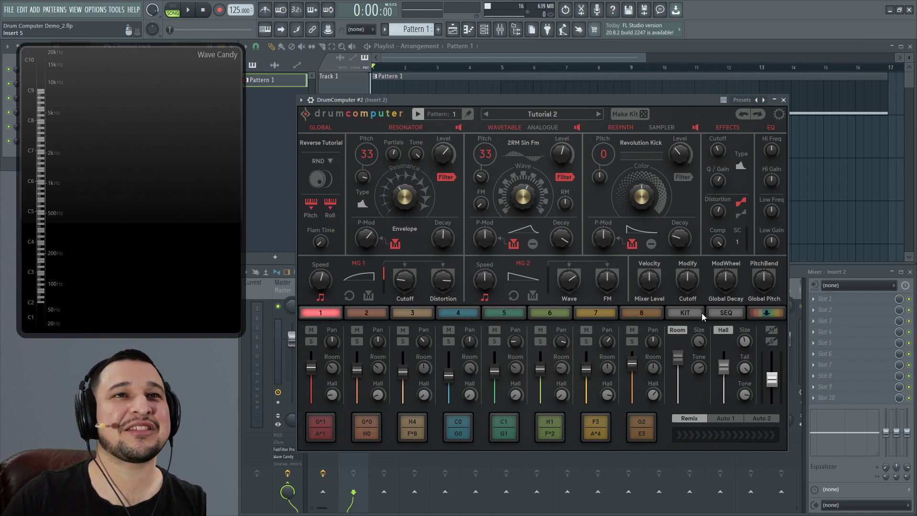
click(715, 313)
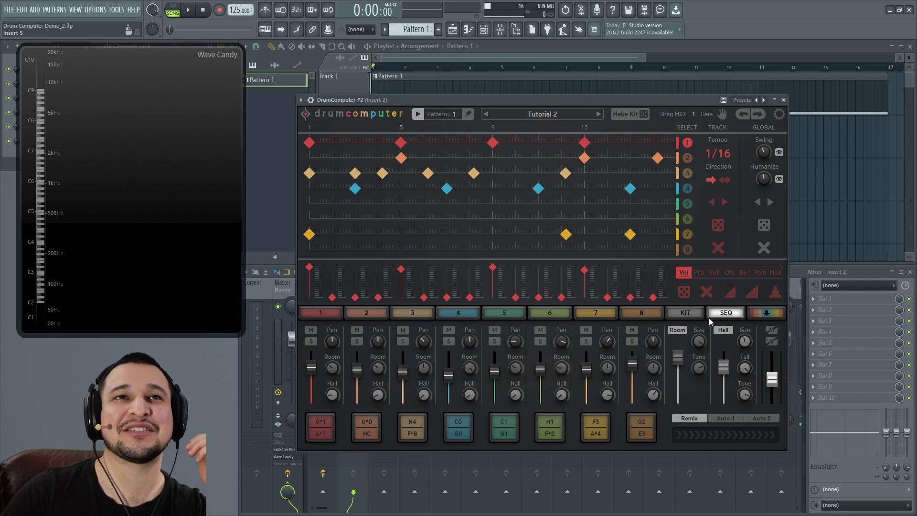
click(777, 315)
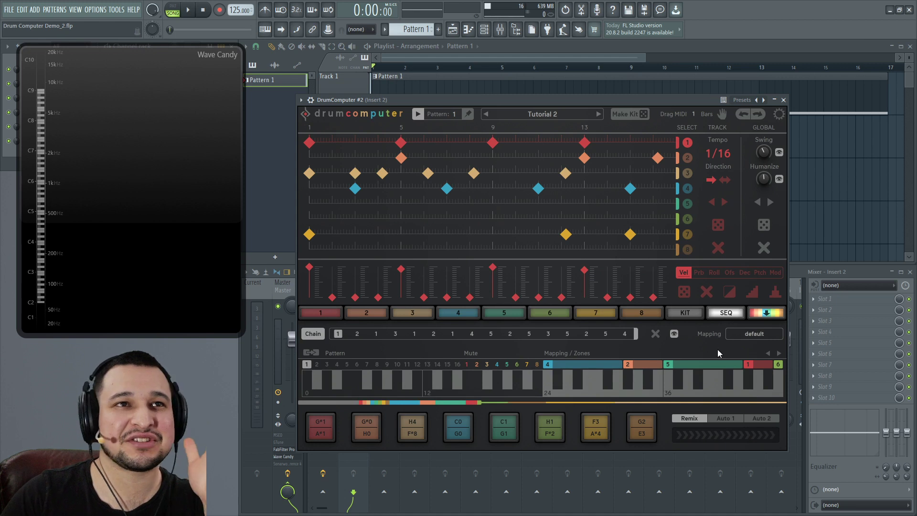
Revisit the kit page, and open channel 1's engine page with the mixer strips shown below it.
click(687, 313)
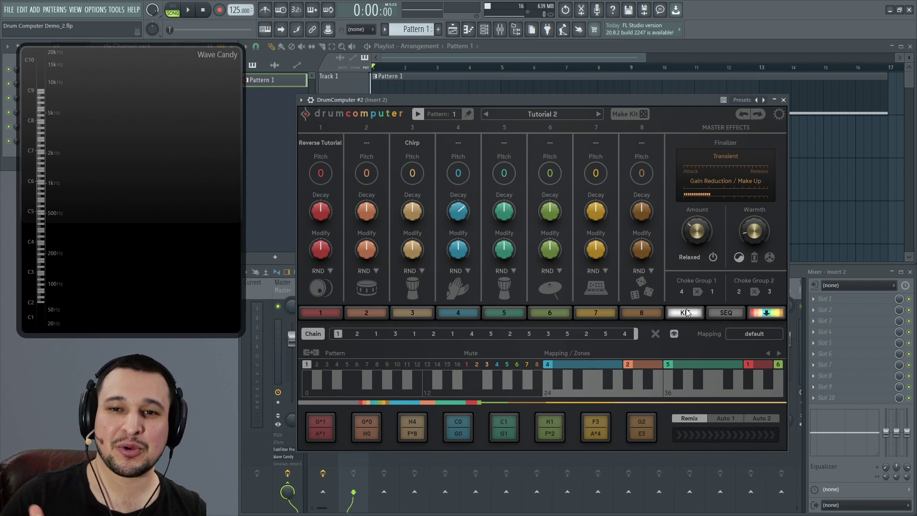
click(321, 312)
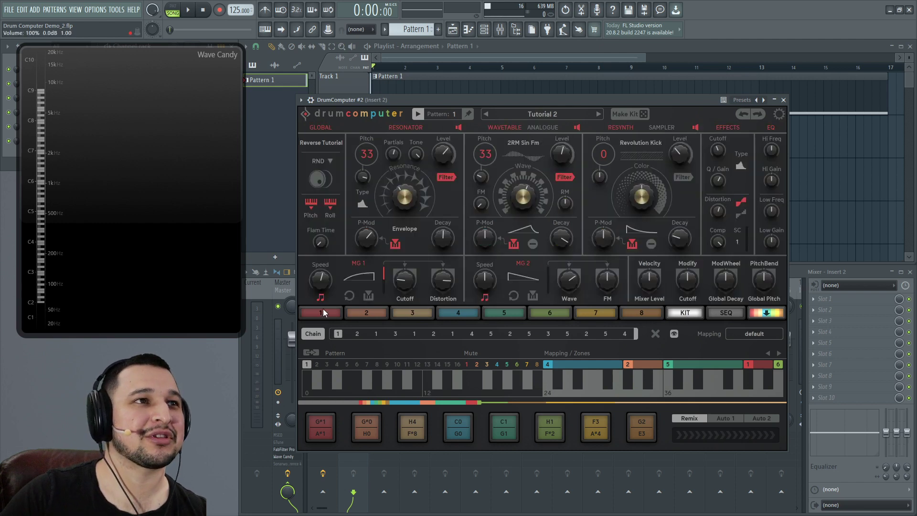
click(755, 313)
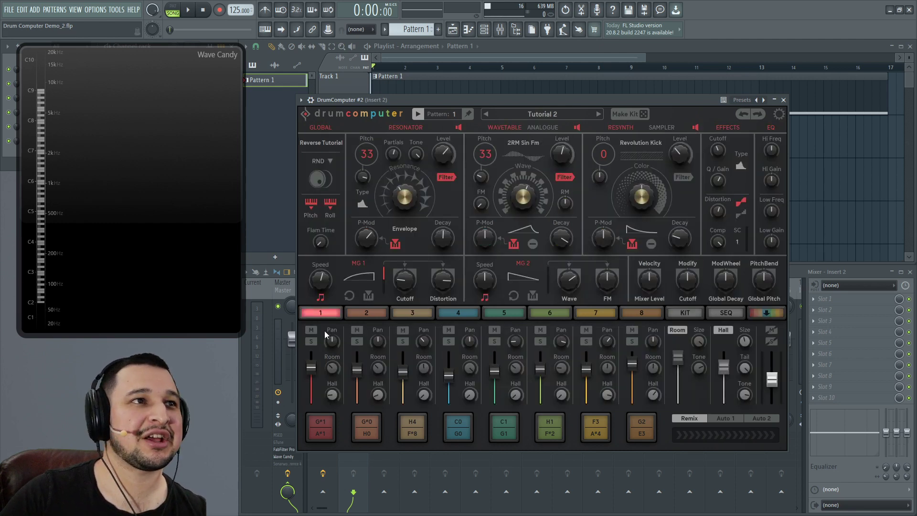